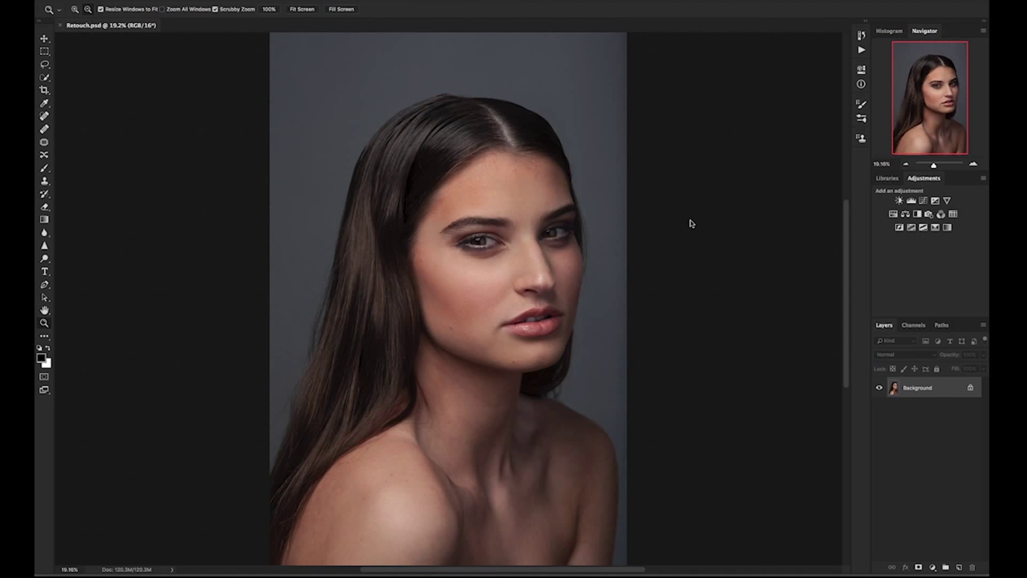
Add a Curves adjustment layer above the Background and brighten the midtones with a point at input 91, output 149.
key(a)
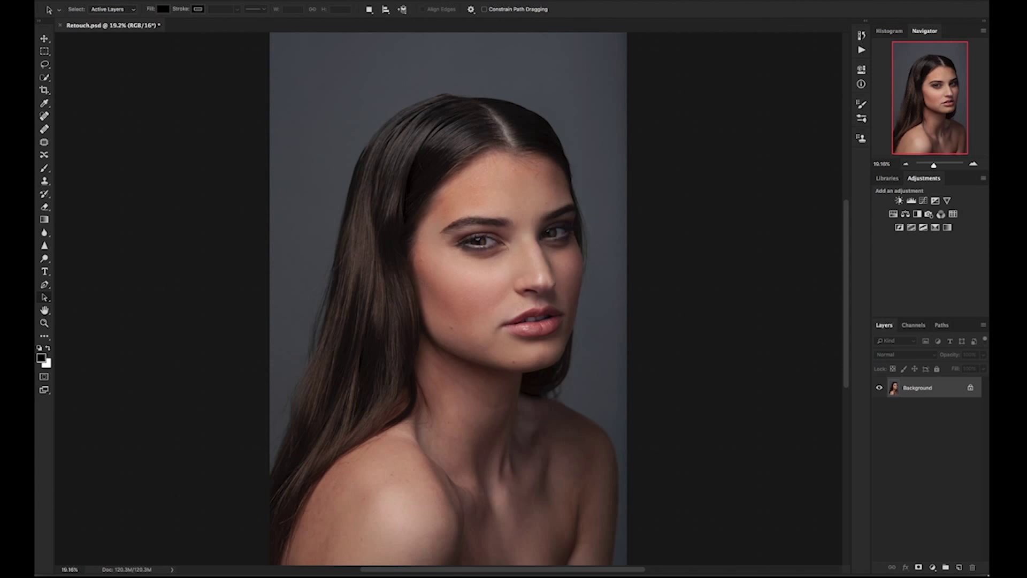
click(925, 201)
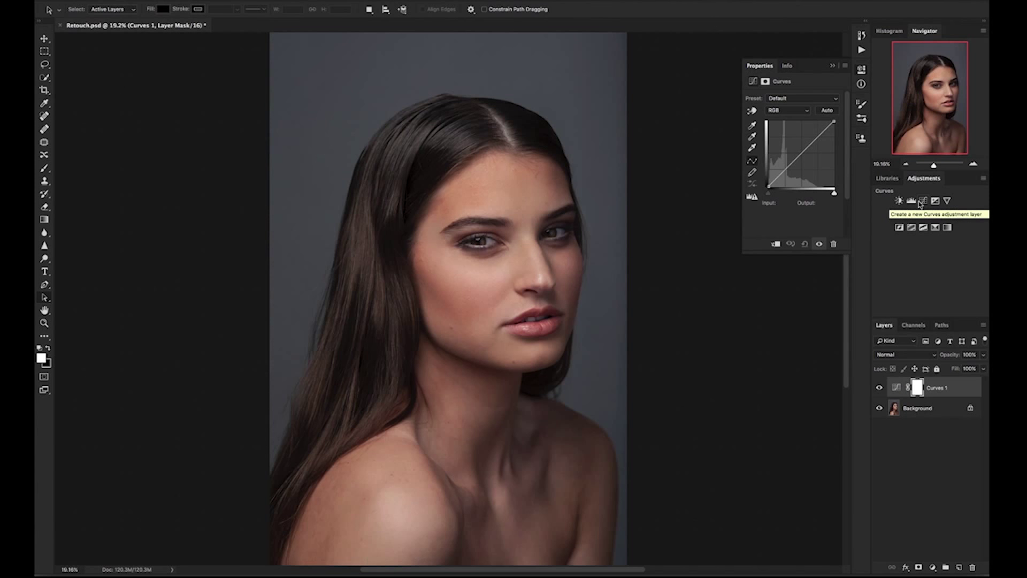
drag(802, 153, 793, 148)
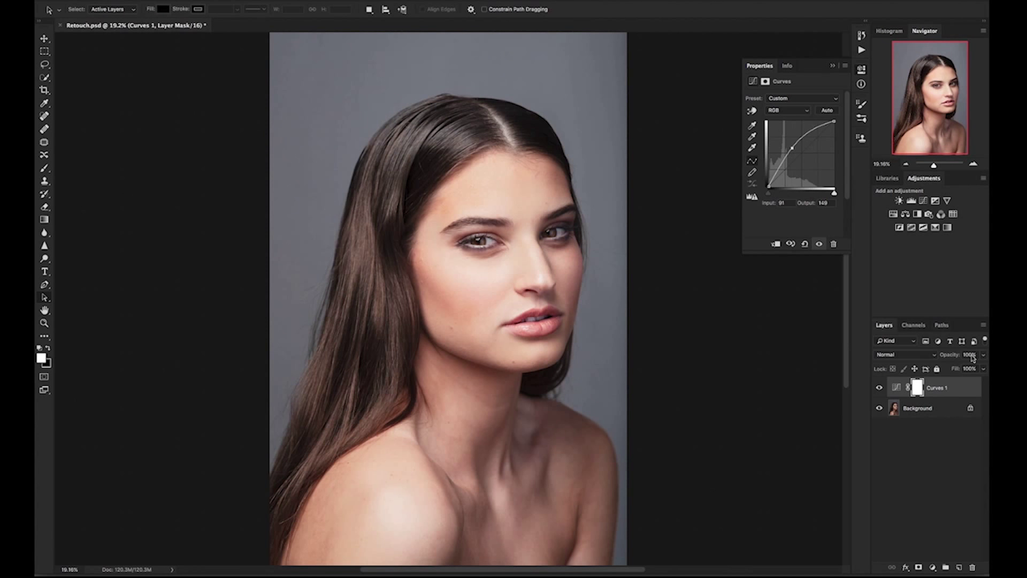
Rename the brightening Curves layer as Dodge and invert its mask to black.
double_click(937, 387)
text(c)
key(Return)
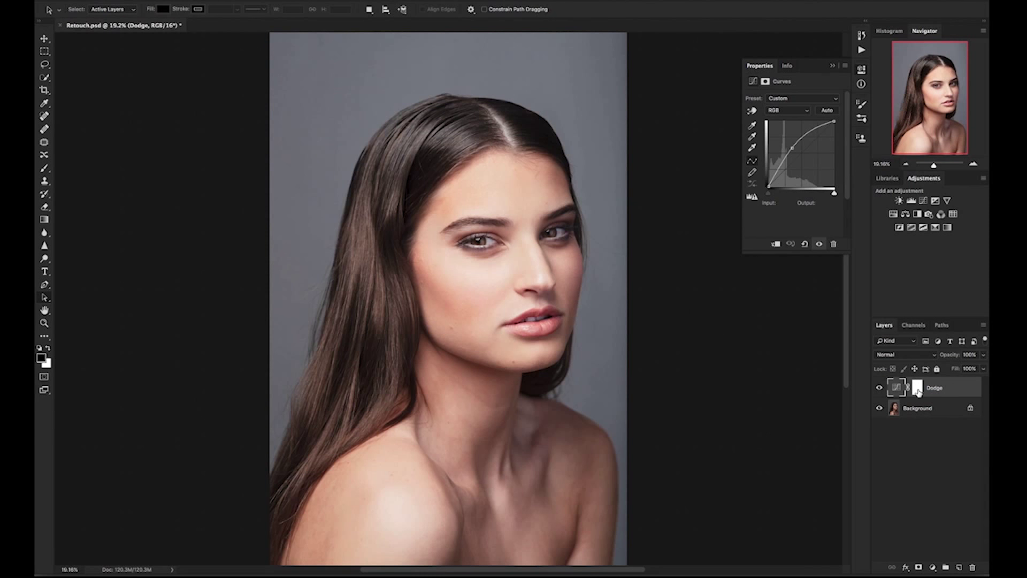
click(918, 391)
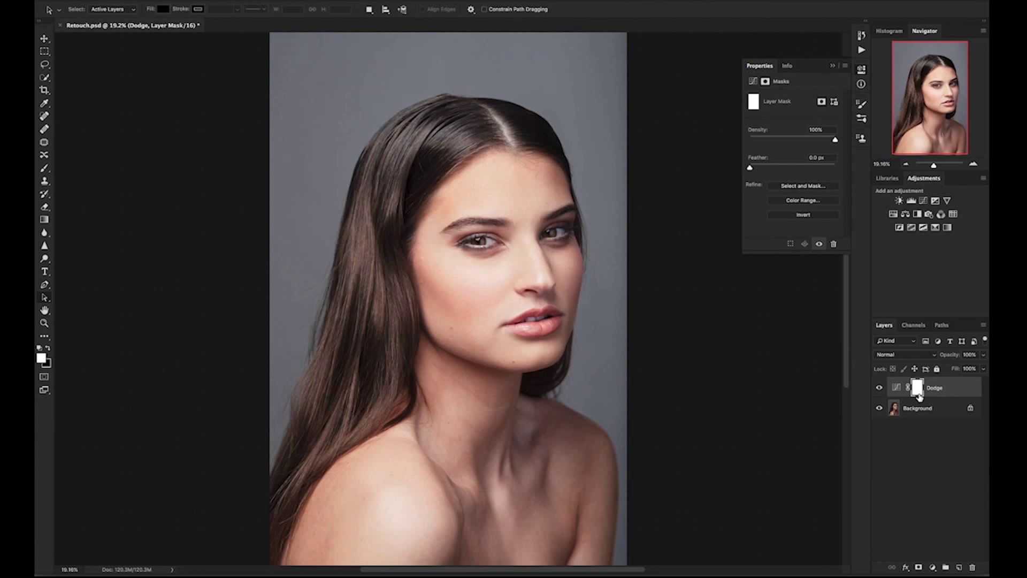
key(ctrl+i)
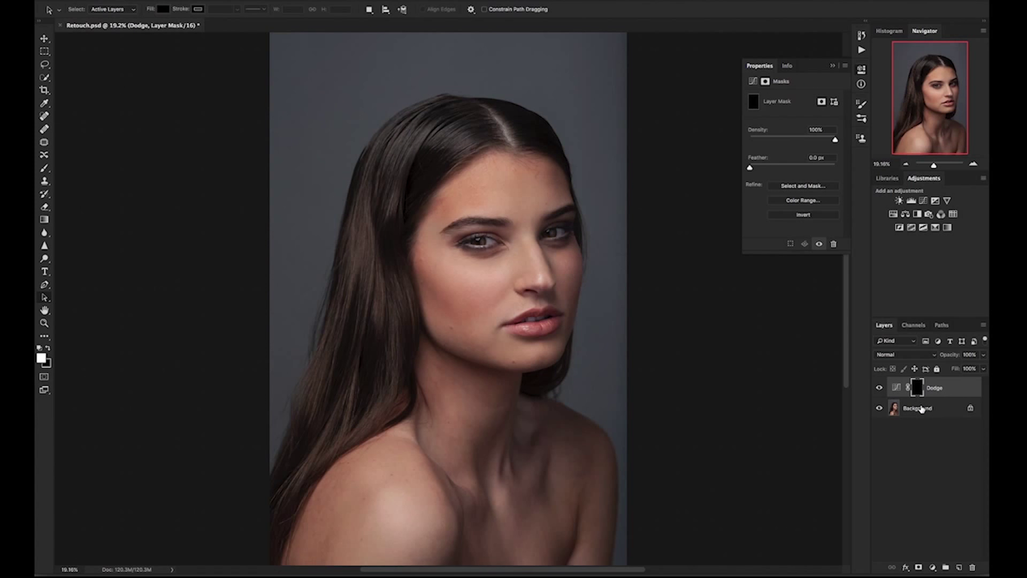
Add a second Curves adjustment layer above Dodge and darken the midtones with a point at input 164, output 96.
click(896, 387)
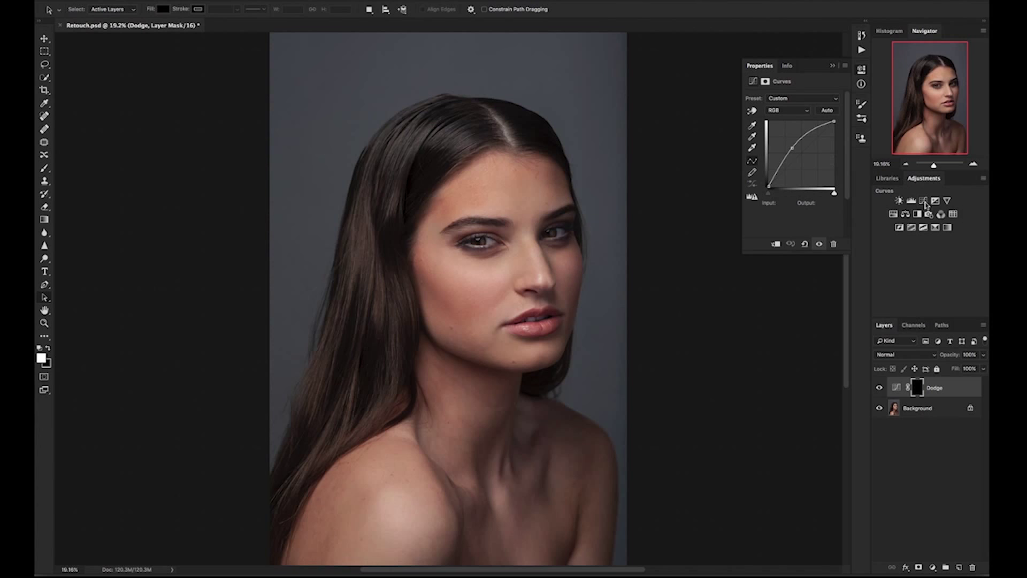
click(924, 202)
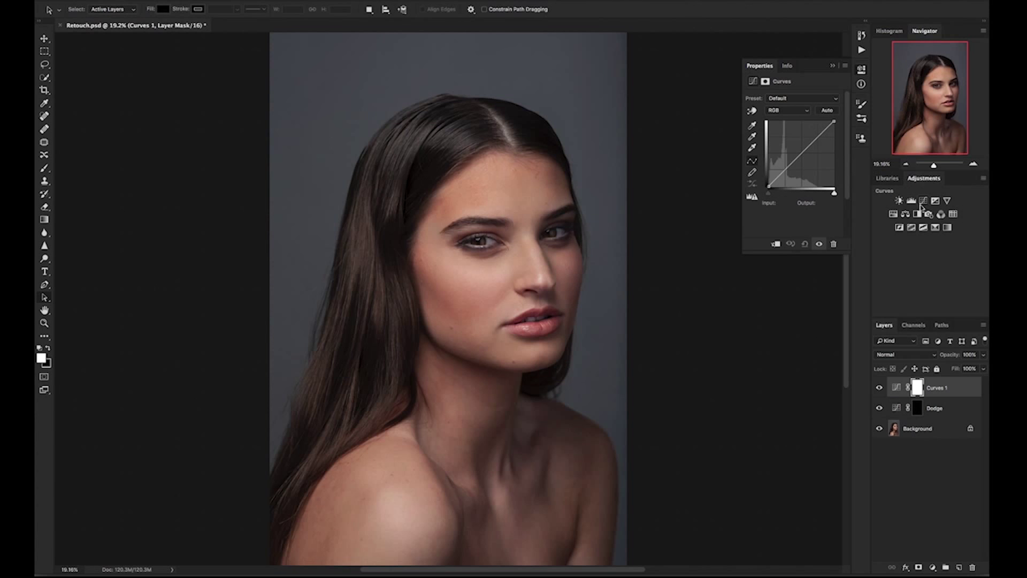
drag(802, 156, 811, 162)
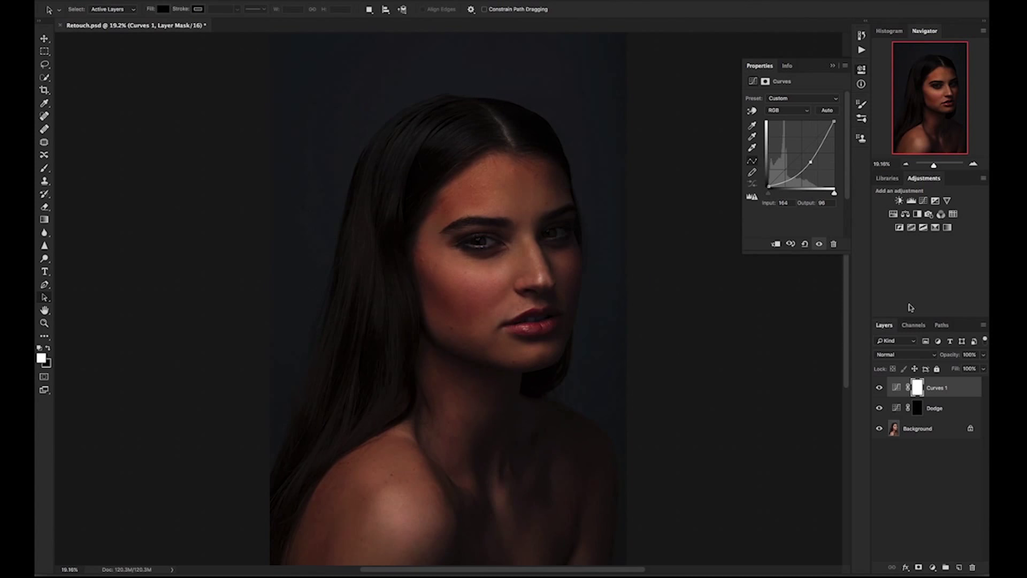
Rename the darkening Curves layer as Burn and invert its mask to black.
double_click(937, 388)
text(Burn)
key(Return)
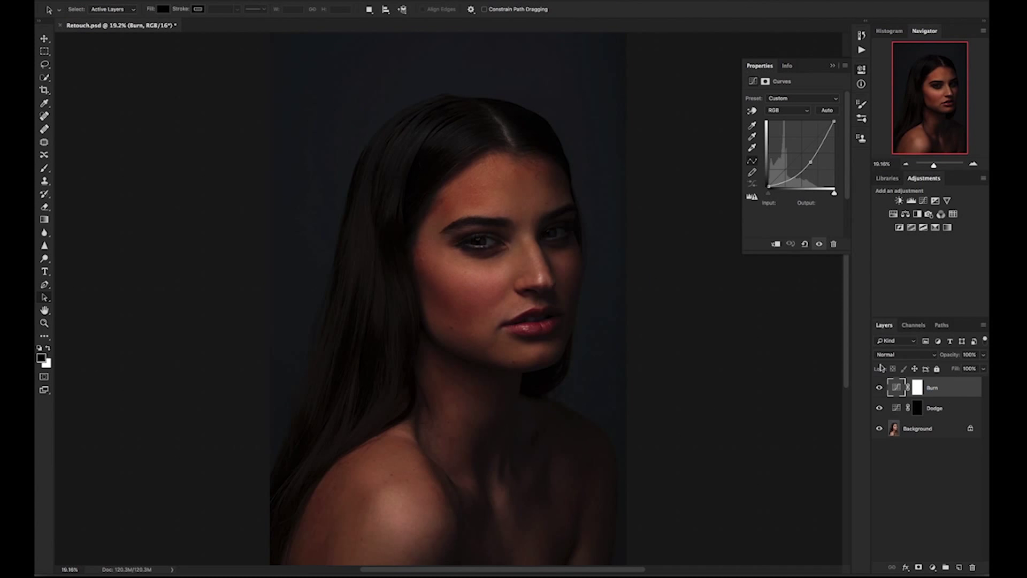
click(919, 389)
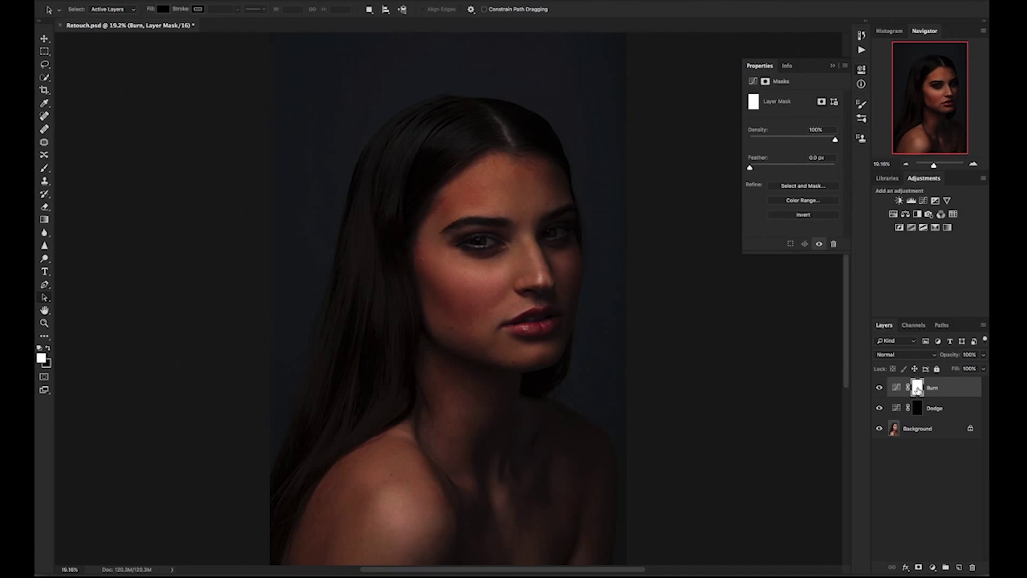
key(ctrl+i)
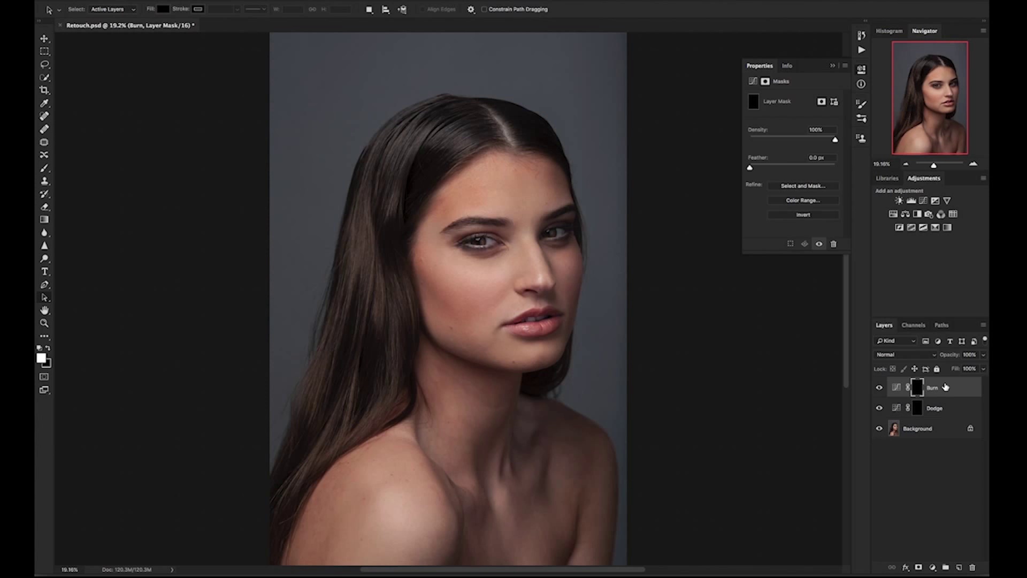
Group the Burn and Dodge layers and name the group Dodge & Burn.
shift+click(943, 412)
drag(943, 413, 946, 567)
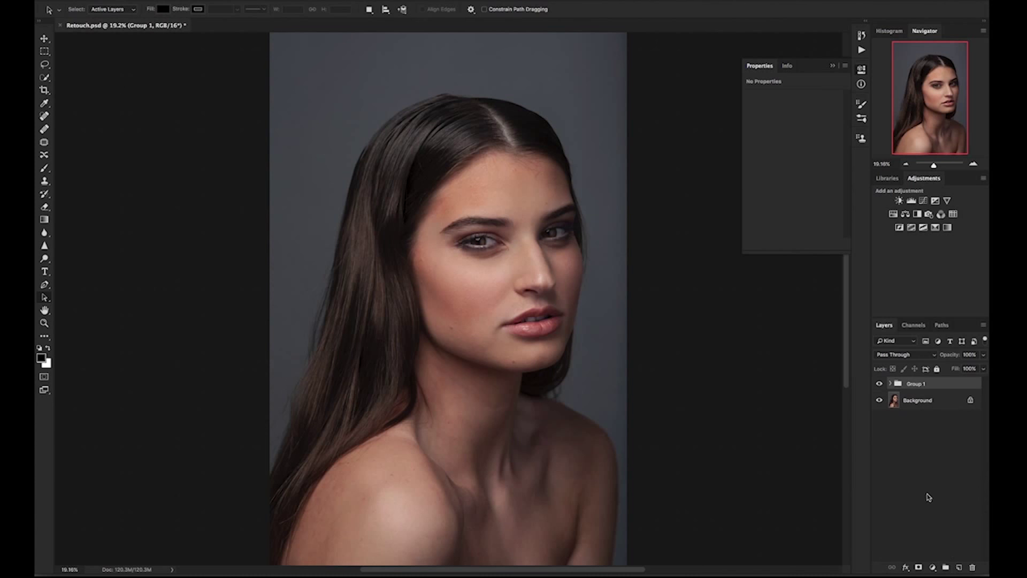
double_click(917, 385)
text(Dodge & Burn)
key(Return)
Add a Channel Mixer adjustment layer set to Monochrome, and above it a Curves layer that slightly darkens the midtones.
click(942, 214)
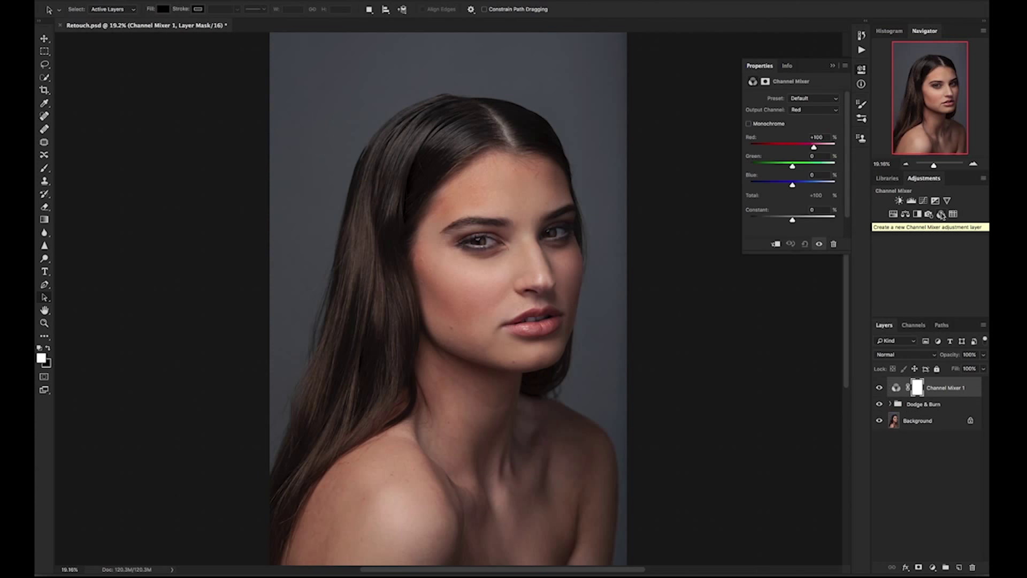
click(754, 124)
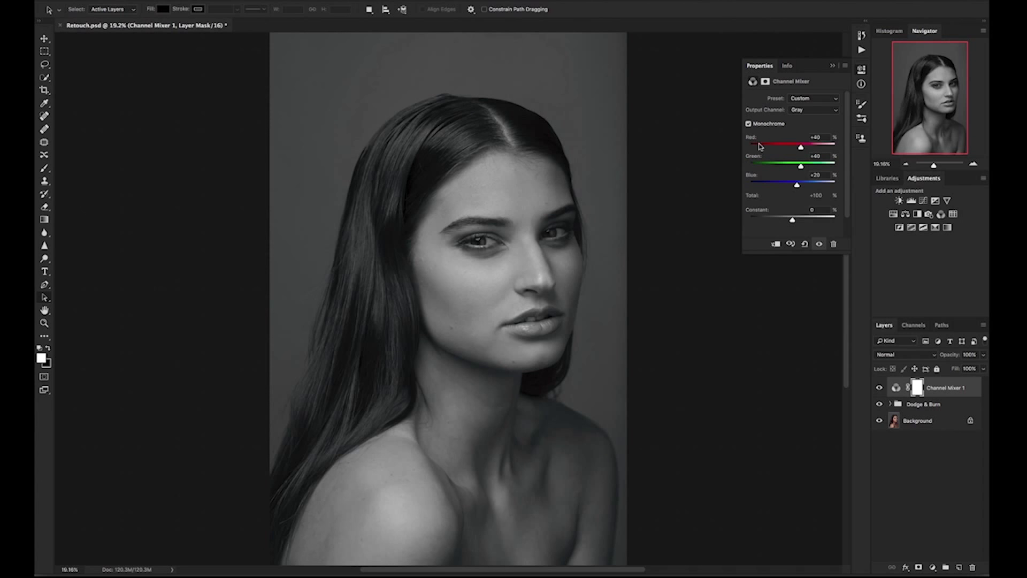
click(924, 201)
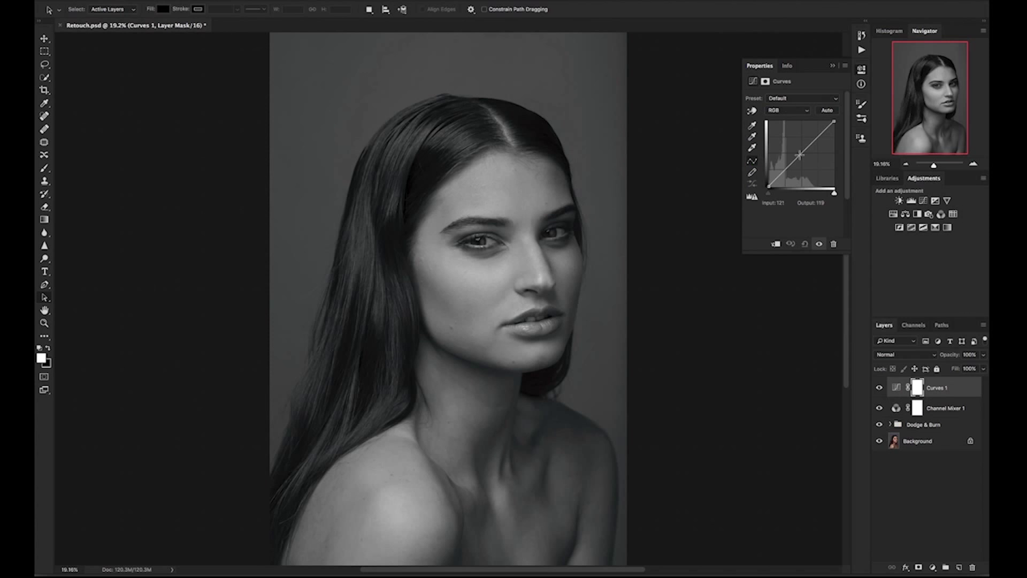
drag(802, 153, 806, 158)
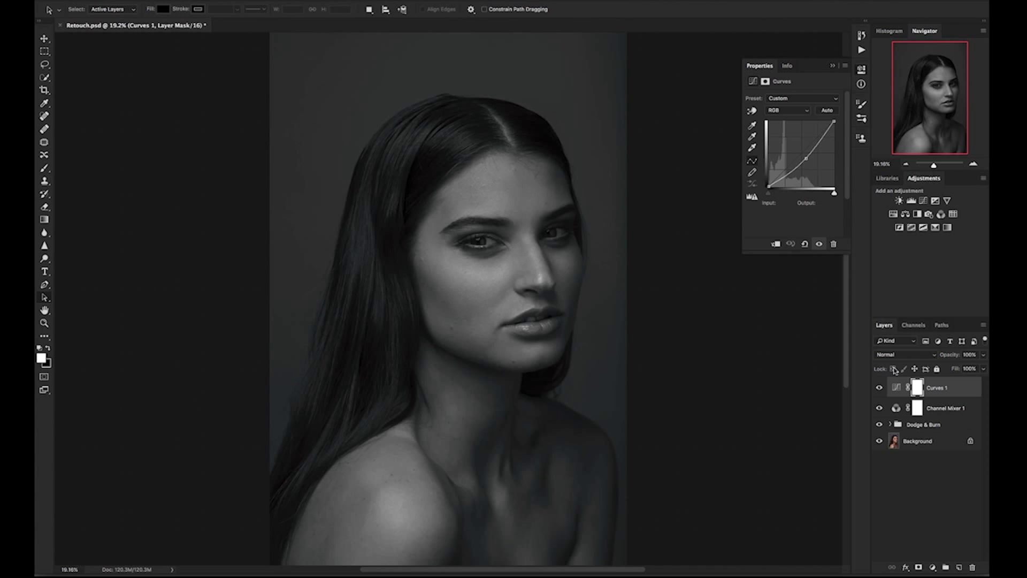
Group the new Curves and Channel Mixer layers and name the group Visual Aid.
shift+click(941, 412)
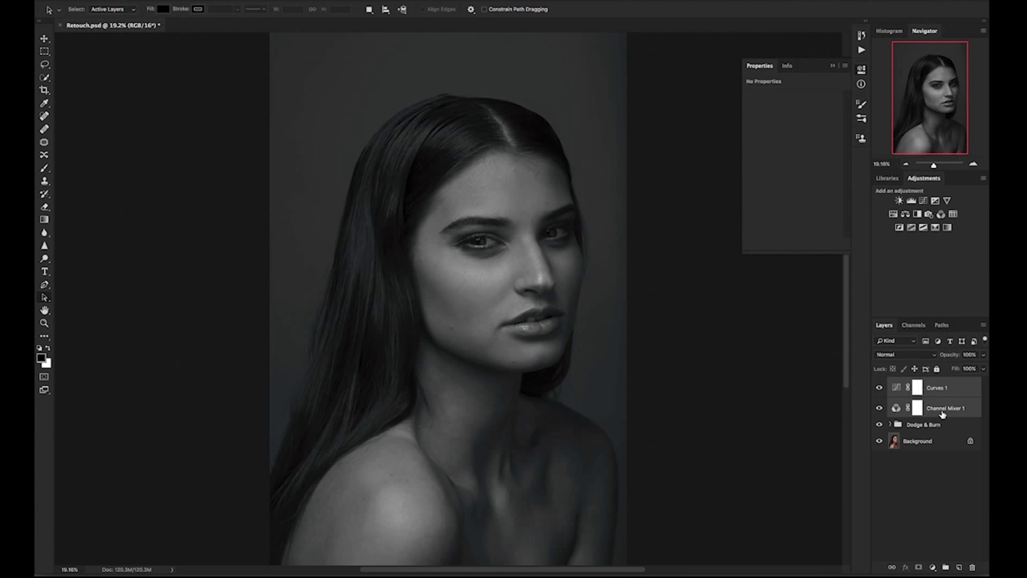
drag(942, 412, 946, 567)
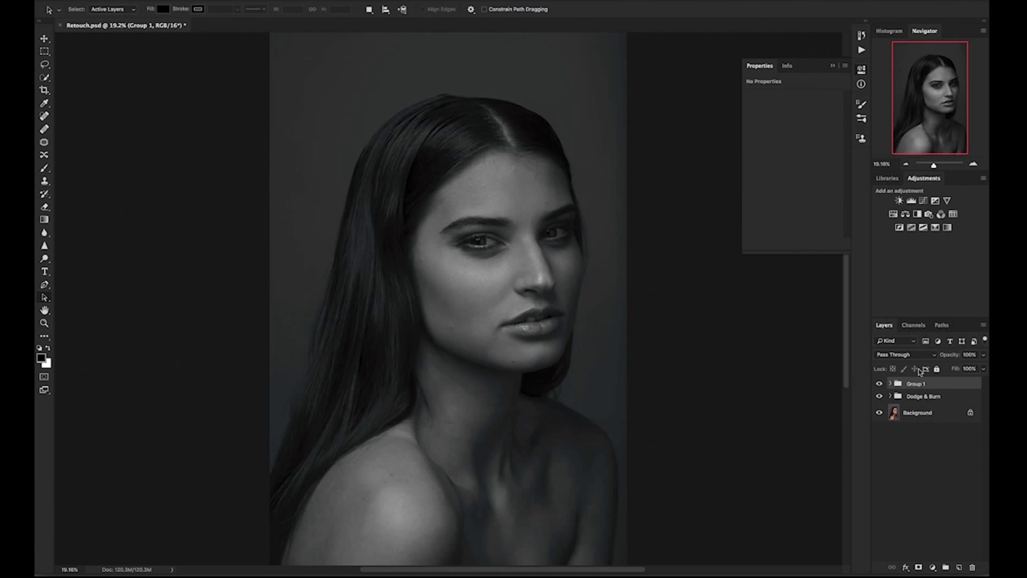
double_click(916, 383)
text(Visual AID)
key(Return)
Compare the portrait with the Visual Aid group hidden and shown, leaving the group visible.
click(880, 385)
click(880, 384)
click(880, 384)
click(880, 384)
click(881, 385)
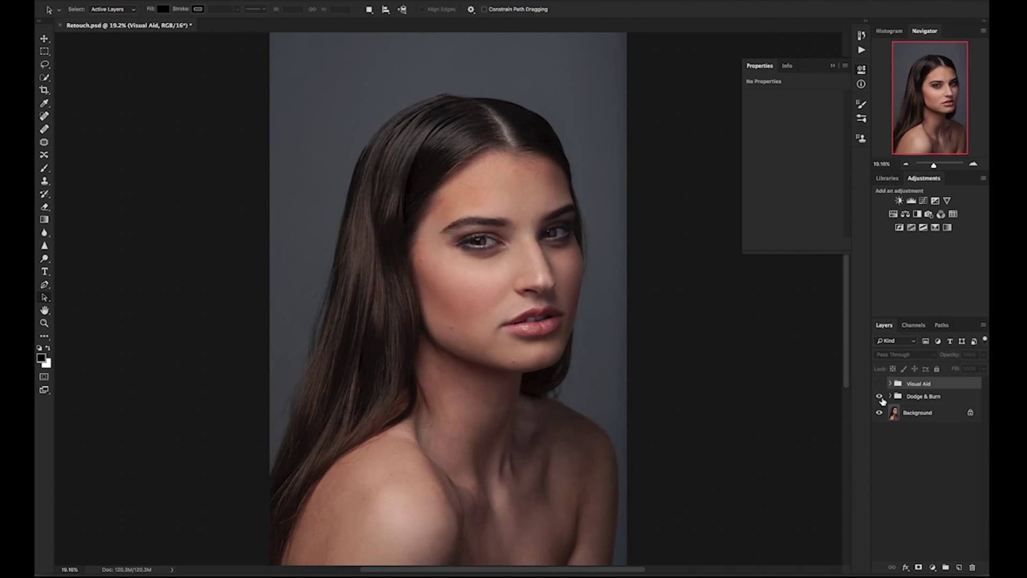
click(880, 386)
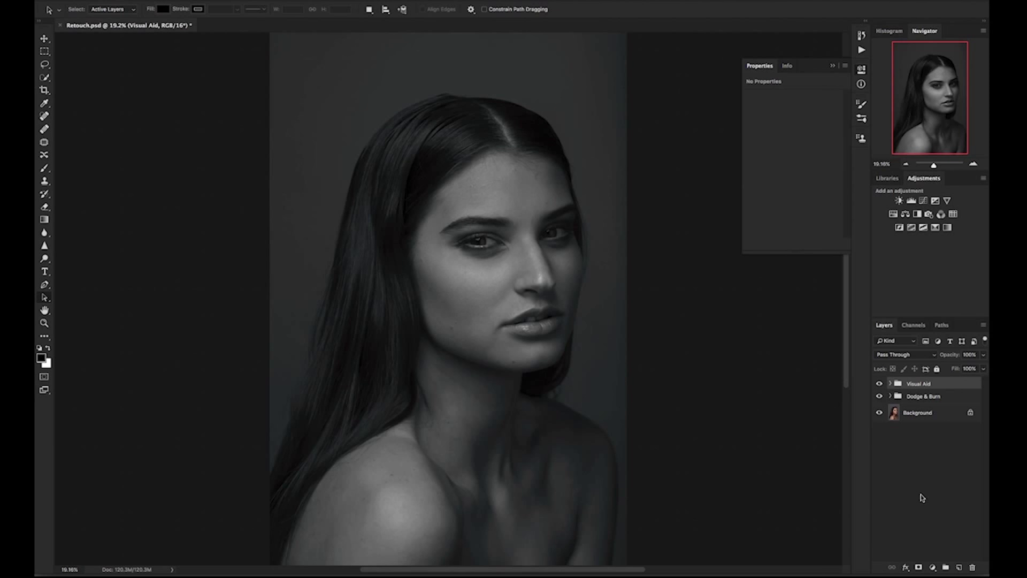
Set up the Brush tool with white foreground, 1% flow and a soft edge of about 9% hardness.
click(45, 168)
click(48, 349)
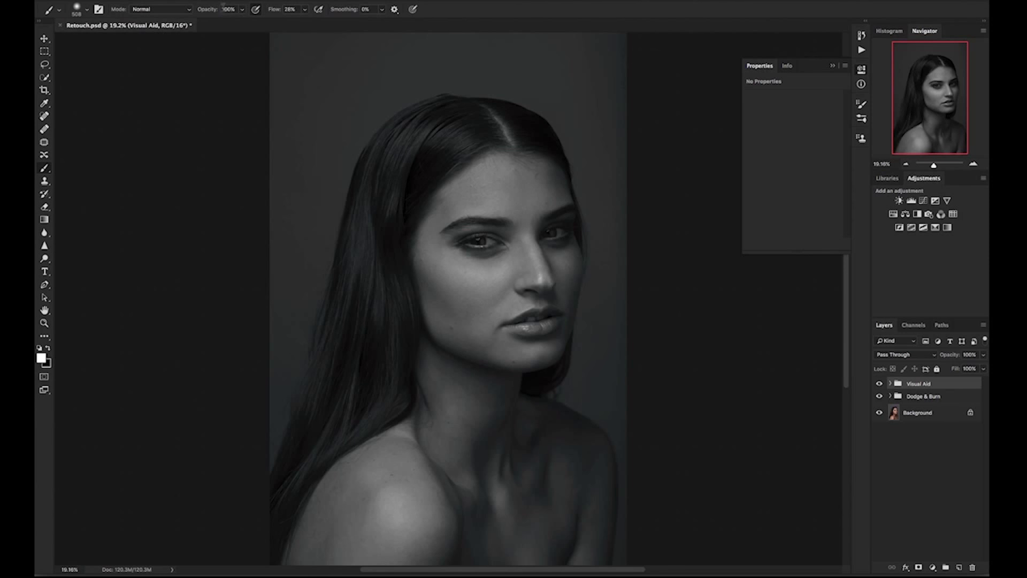
drag(275, 10, 260, 11)
right_click(321, 70)
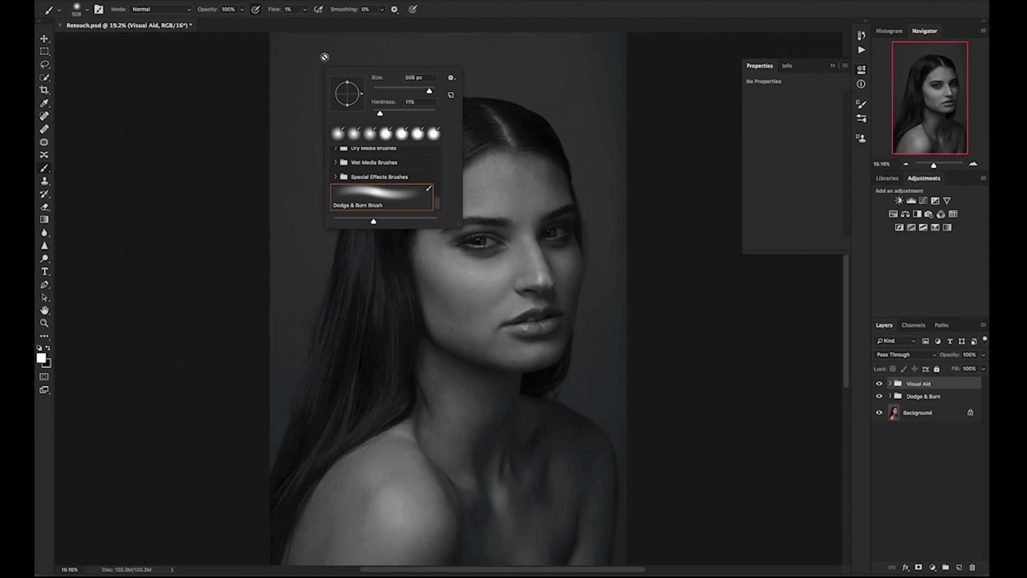
click(401, 112)
drag(400, 113, 377, 113)
click(238, 170)
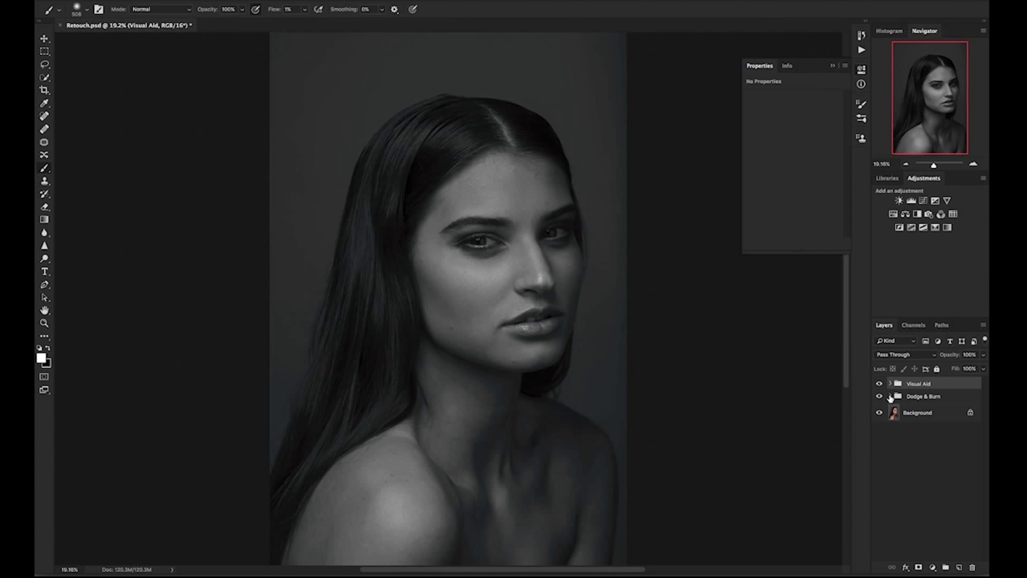
Start brushing the face on the Dodge layer's mask inside the Dodge & Burn group, and set the brush opacity to 80%.
click(891, 396)
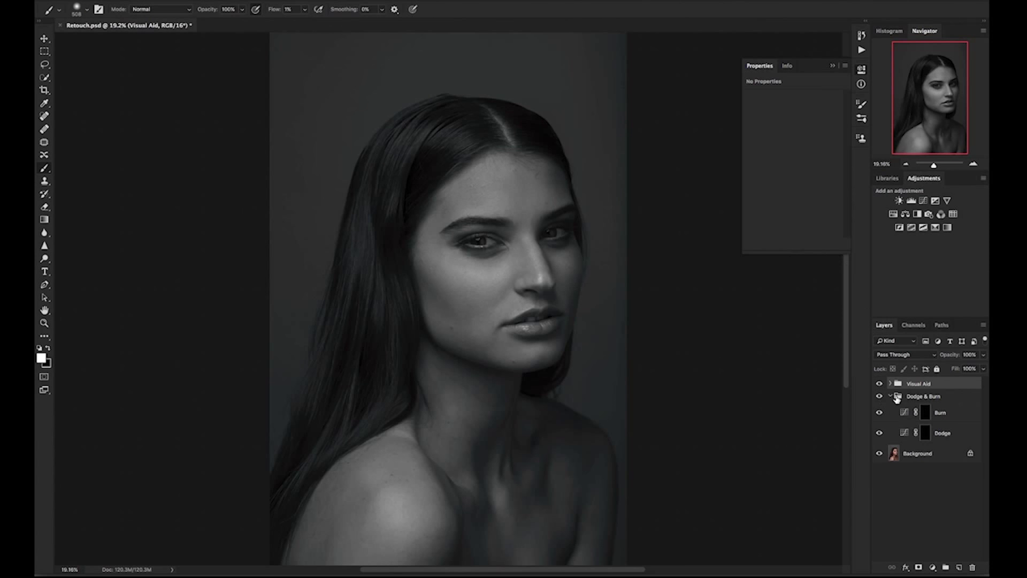
click(927, 437)
click(739, 396)
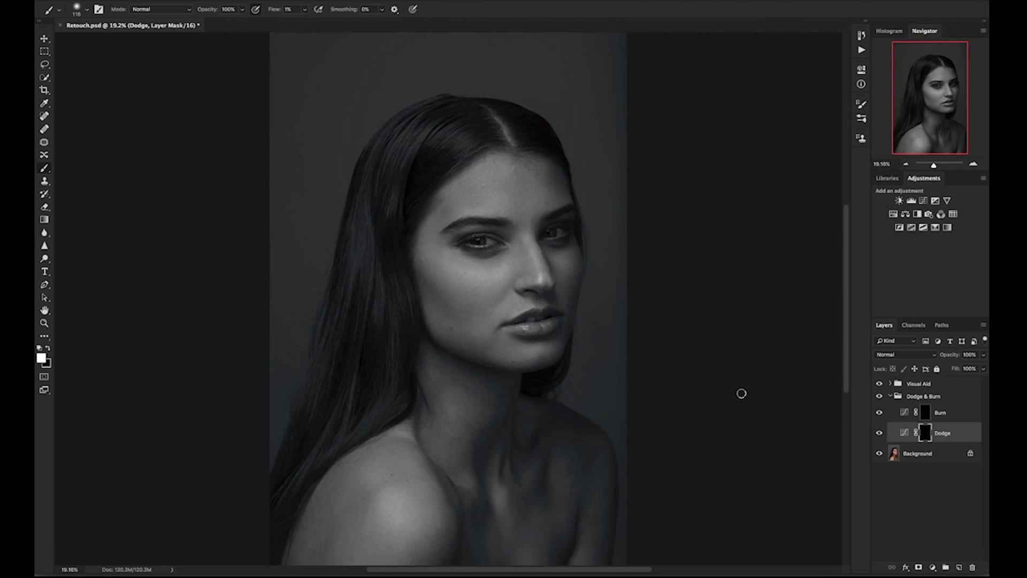
key(ctrl+minus)
key(ctrl+minus)
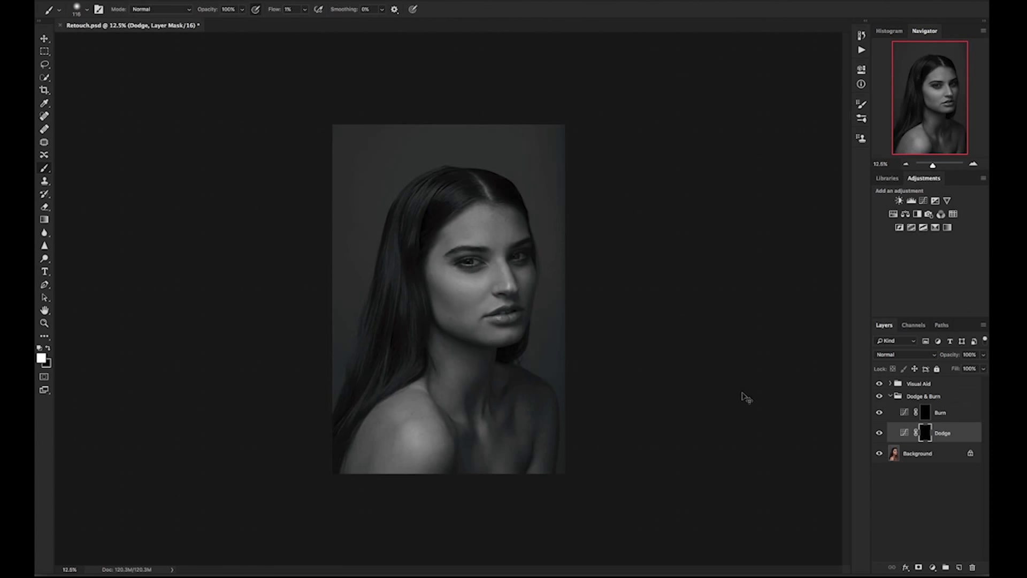
key(ctrl+minus)
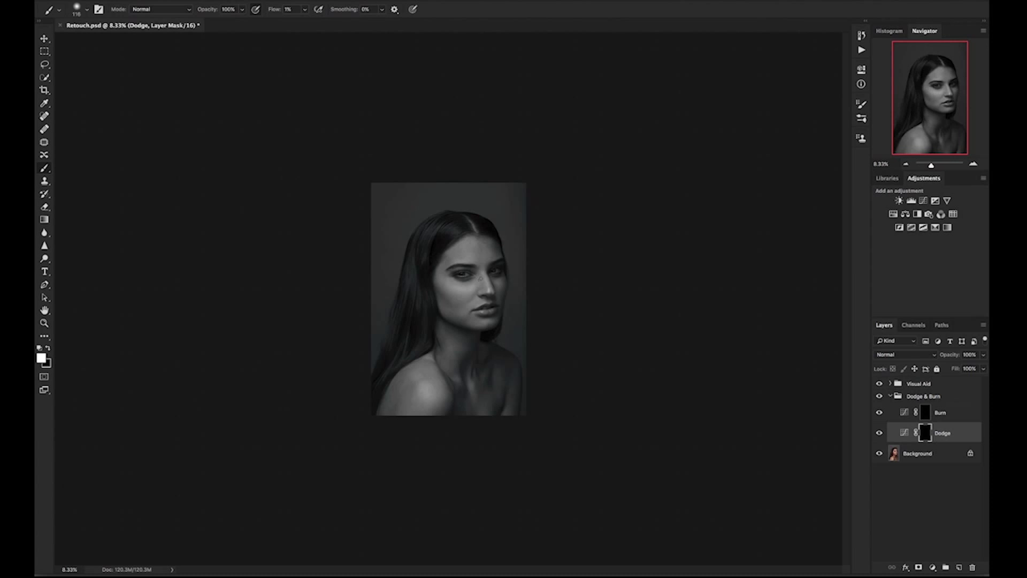
mouse_move(480, 277)
mouse_down()
mouse_move(465, 291)
mouse_move(476, 290)
mouse_up()
drag(213, 11, 203, 14)
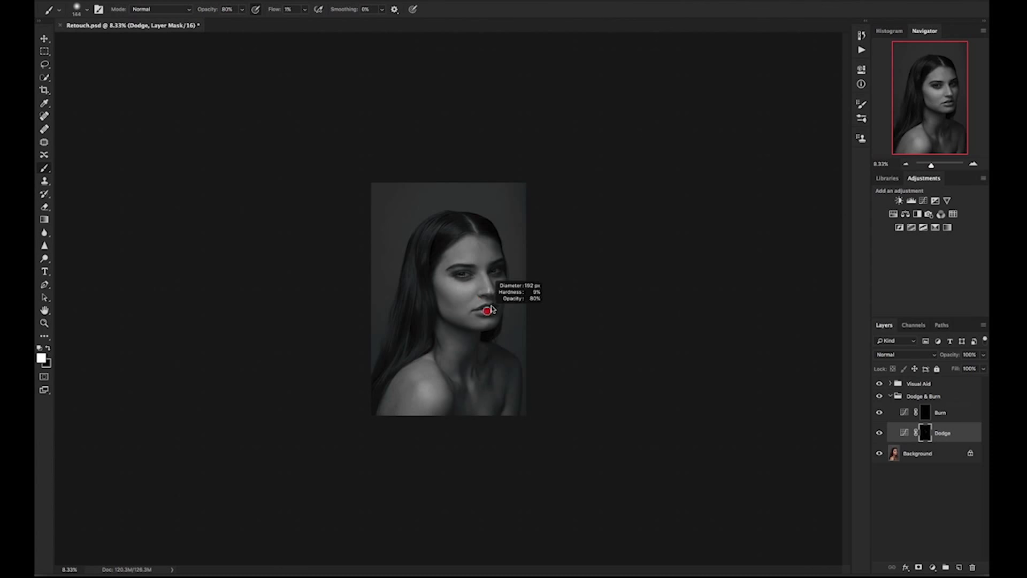
Paint white on the Dodge mask over the darker patches of the face and body, resizing the brush to fit each area.
key(bracketleft)
key(bracketright)
key(bracketright)
key(bracketright)
key(bracketright)
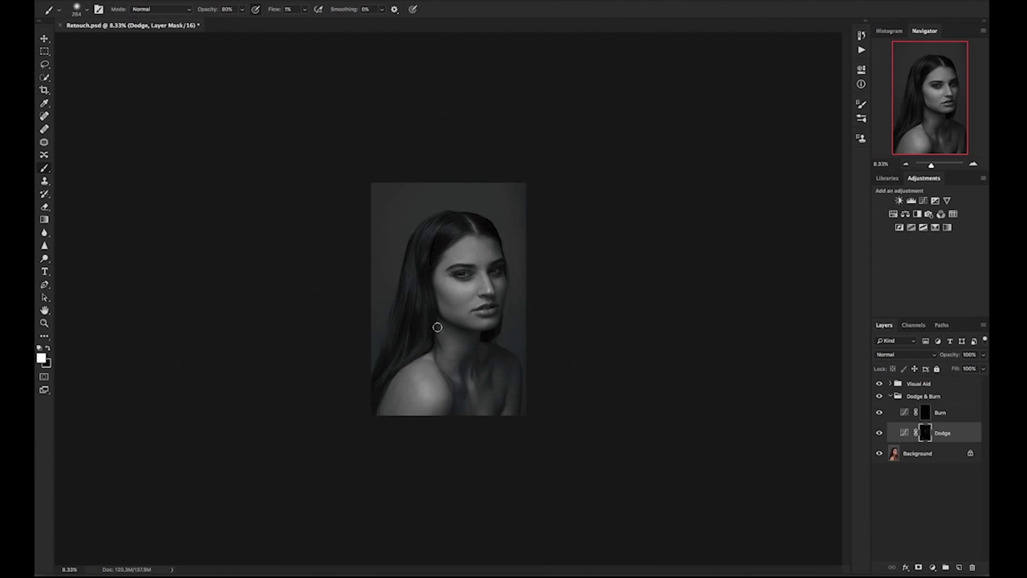
key(bracketleft)
key(bracketleft)
key(bracketleft)
key(bracketleft)
key(bracketleft)
key(bracketleft)
key(bracketleft)
drag(477, 303, 497, 297)
key(bracketleft)
click(510, 394)
drag(480, 260, 511, 249)
mouse_move(467, 287)
mouse_down()
mouse_move(460, 271)
mouse_move(443, 280)
mouse_up()
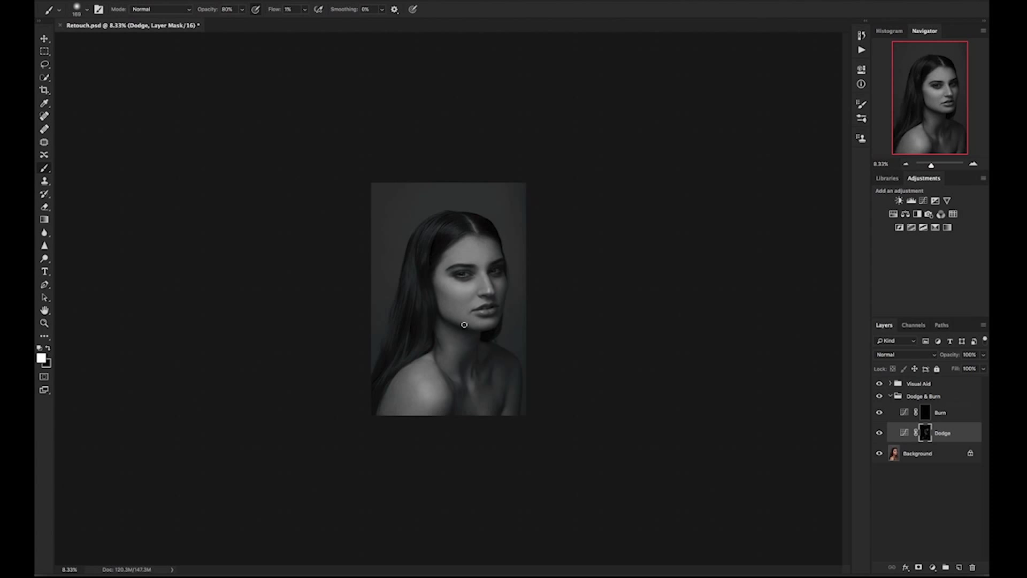
key(bracketleft)
key(bracketleft)
key(bracketleft)
key(bracketleft)
key(bracketleft)
key(bracketleft)
key(bracketleft)
key(bracketleft)
key(bracketleft)
key(bracketleft)
key(bracketright)
key(bracketright)
Compare the portrait with the Dodge layer hidden and shown, leaving the layer visible.
click(879, 434)
click(879, 434)
click(879, 436)
click(879, 434)
click(879, 434)
click(880, 434)
click(879, 435)
click(880, 434)
Paint white on the Burn layer's mask over bright areas of the cheek, mouth area, forehead edge, neck and shoulder.
click(927, 413)
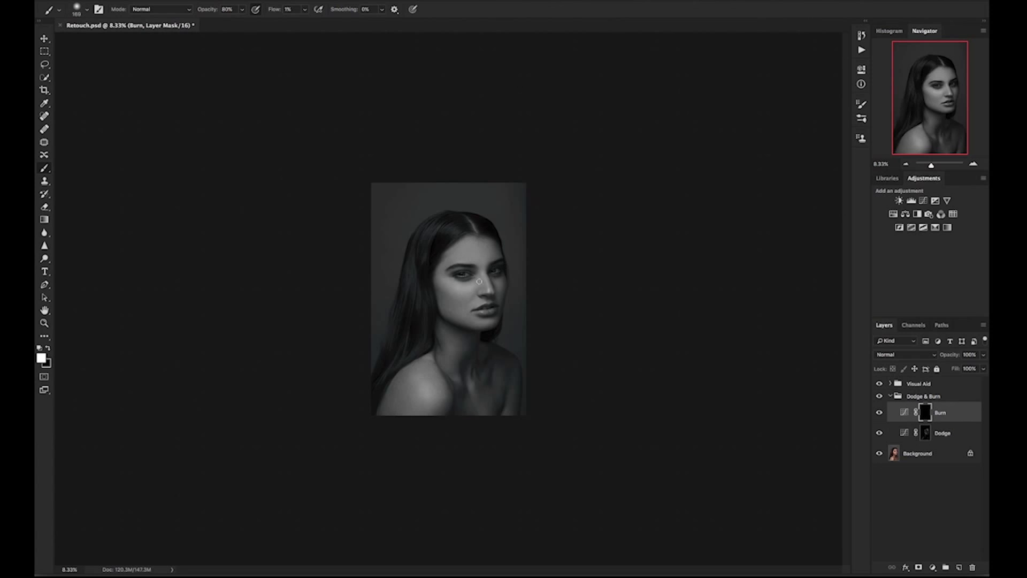
drag(479, 297, 467, 290)
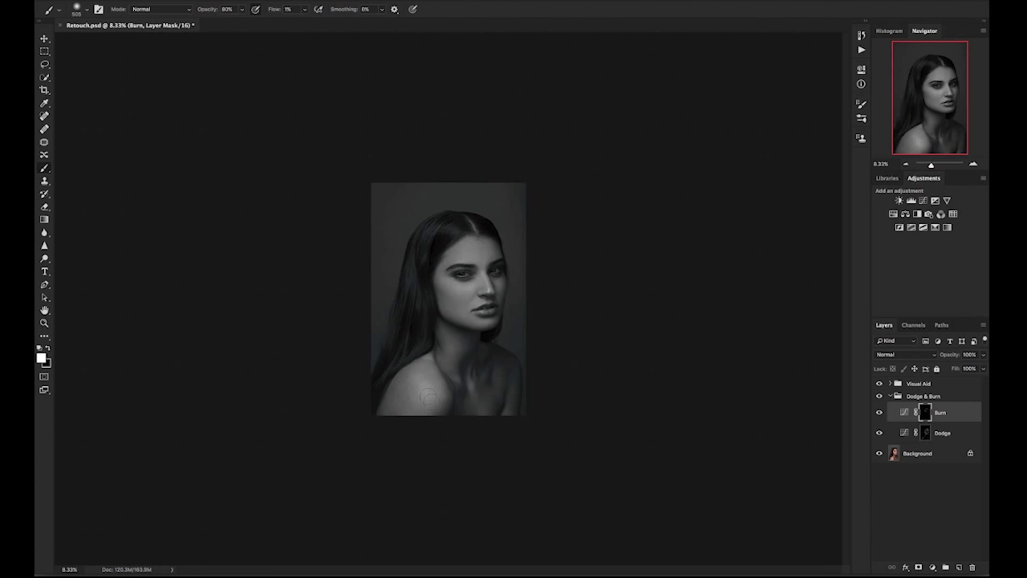
drag(431, 375, 421, 373)
drag(460, 287, 458, 288)
drag(487, 307, 493, 294)
drag(470, 360, 481, 359)
drag(504, 245, 495, 245)
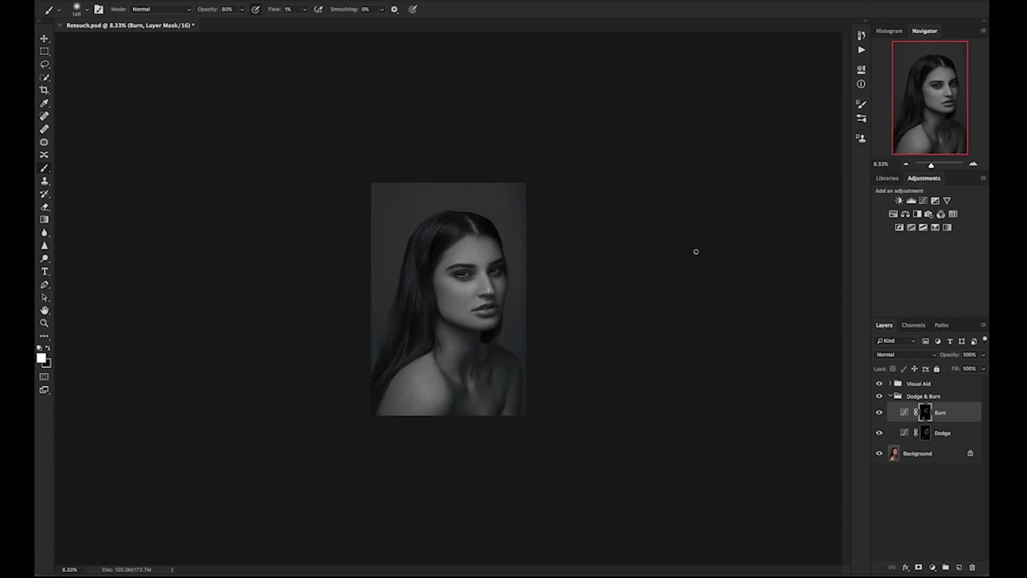
Compare the portrait with the Burn layer hidden and shown, leaving the layer visible.
click(879, 411)
click(881, 413)
click(881, 415)
click(881, 414)
click(880, 413)
click(880, 414)
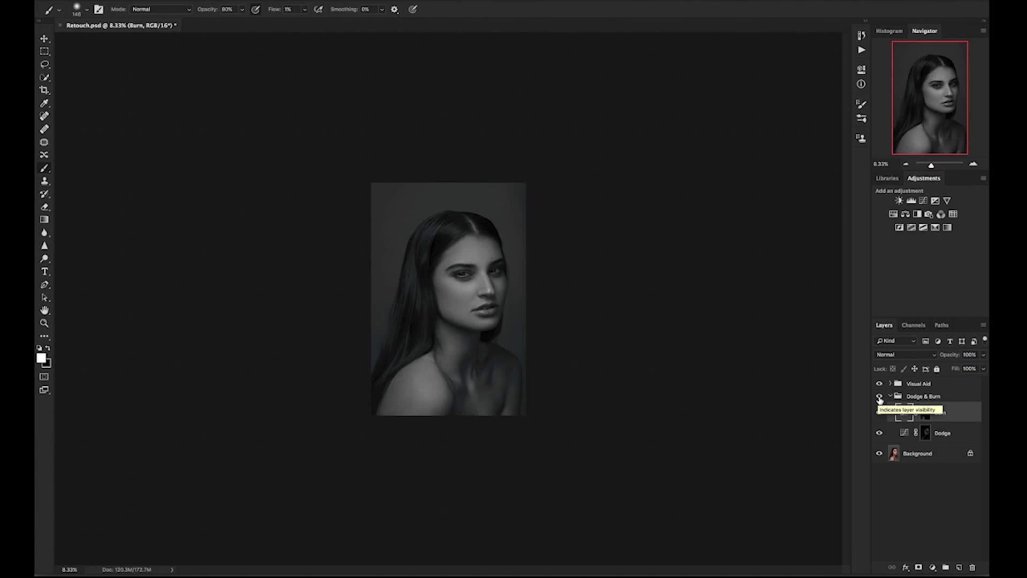
Compare the monochrome portrait with the Dodge & Burn group hidden and shown, leaving the group visible.
click(880, 399)
click(881, 400)
click(882, 401)
click(881, 399)
click(880, 399)
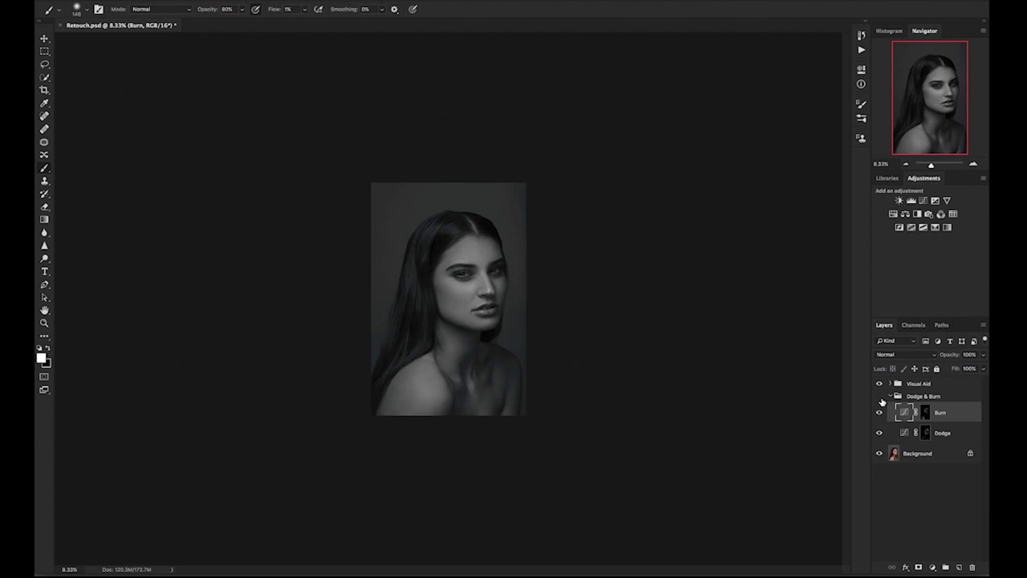
click(880, 399)
click(880, 398)
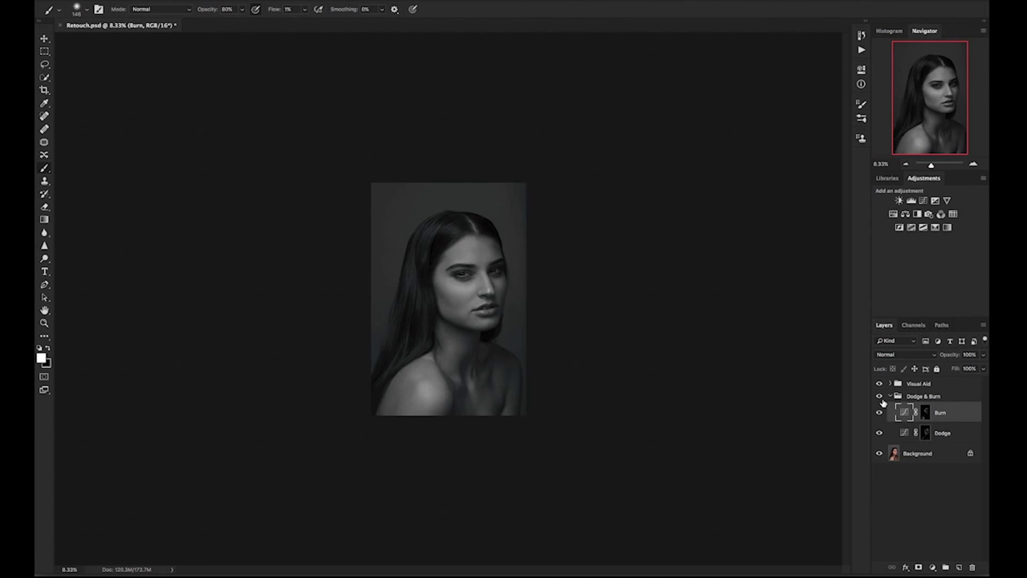
click(880, 398)
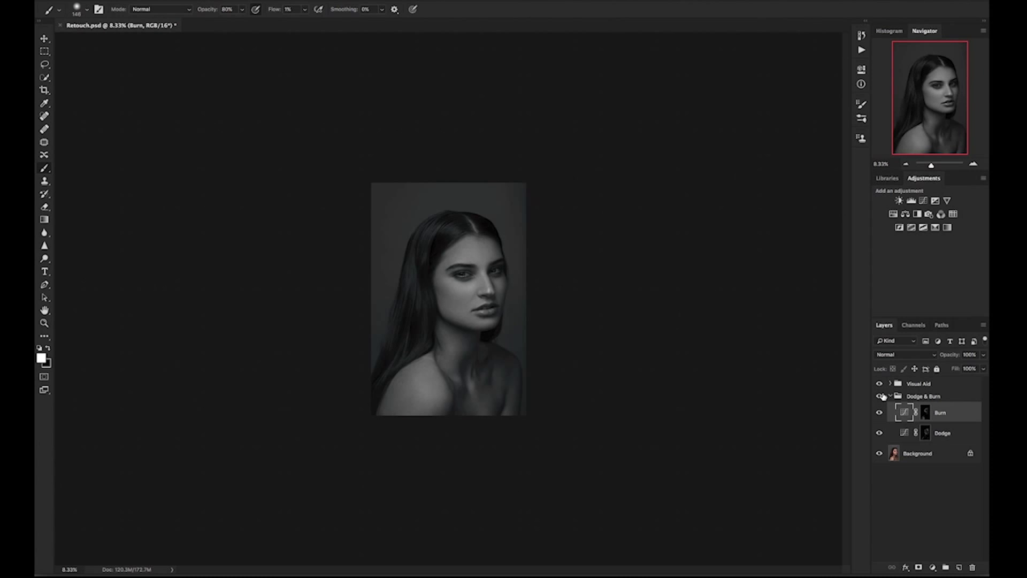
Compare the portrait in colour with the Dodge & Burn group hidden and shown, and restore the Visual Aid group.
click(881, 386)
click(880, 397)
click(882, 397)
click(881, 397)
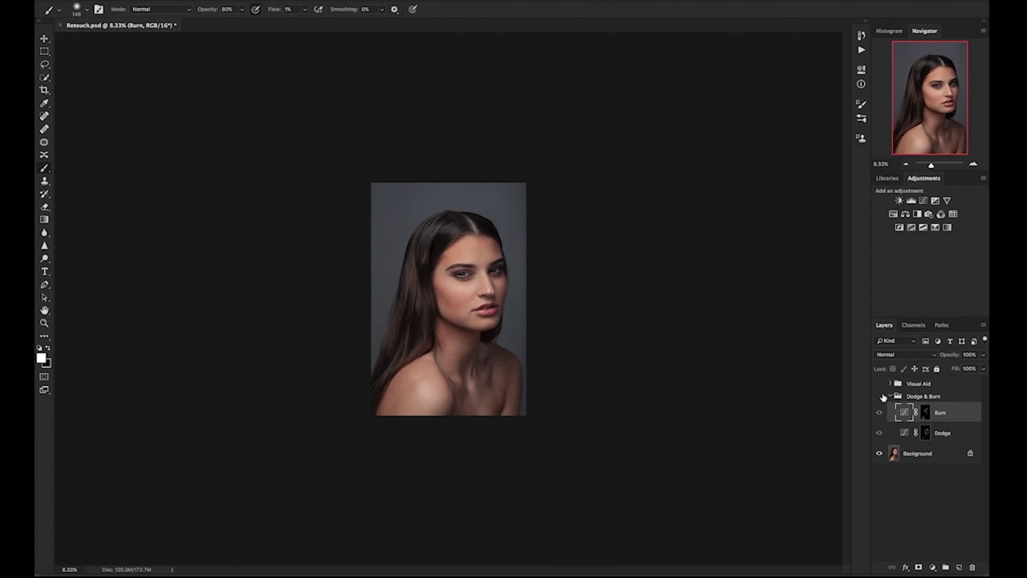
click(881, 397)
click(881, 397)
click(881, 398)
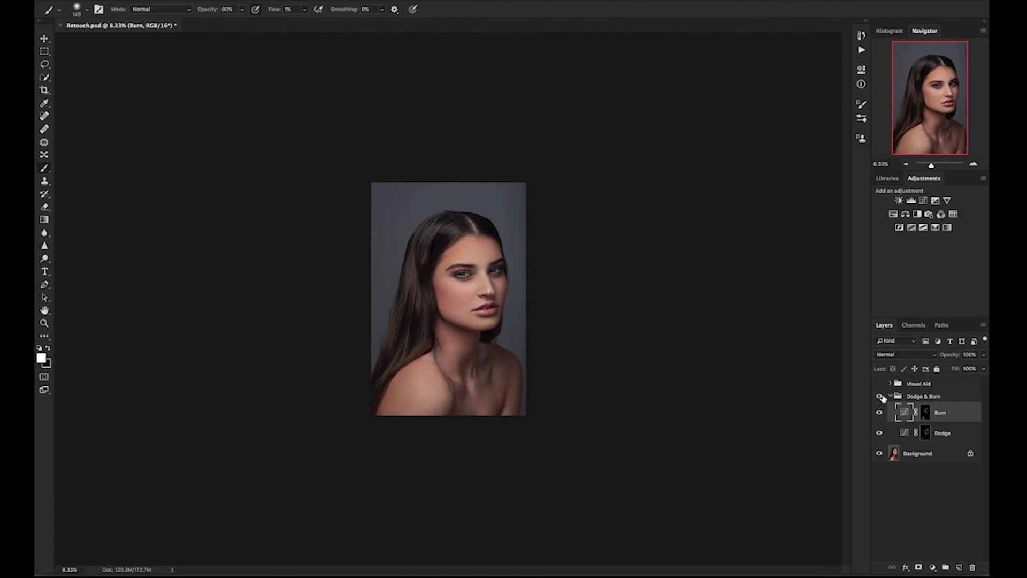
click(879, 385)
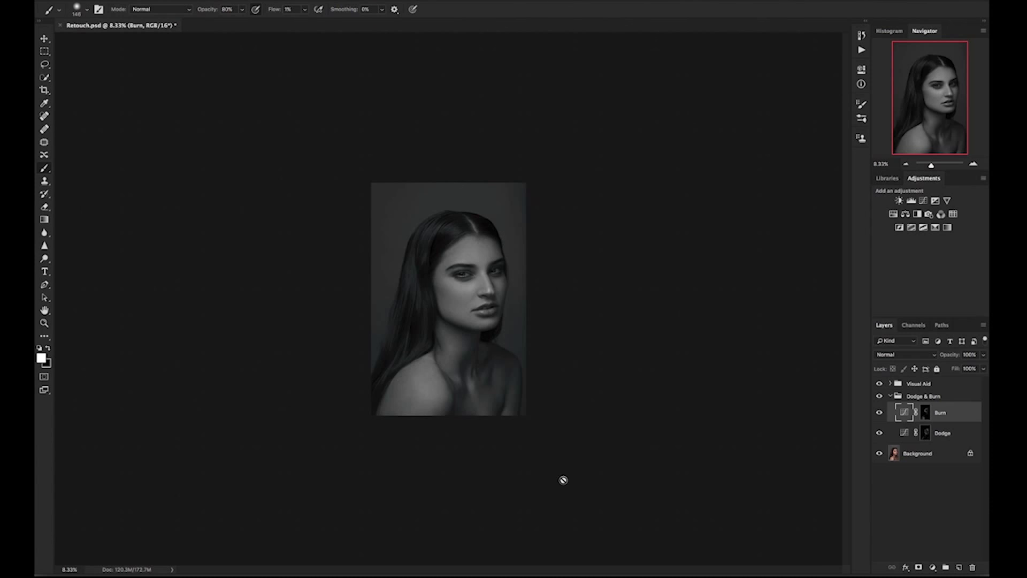
Paint white on the Dodge layer's mask over the darker patches beside the mouth and on the cheek.
key(ctrl+plus)
key(ctrl+plus)
key(ctrl+plus)
key(ctrl+plus)
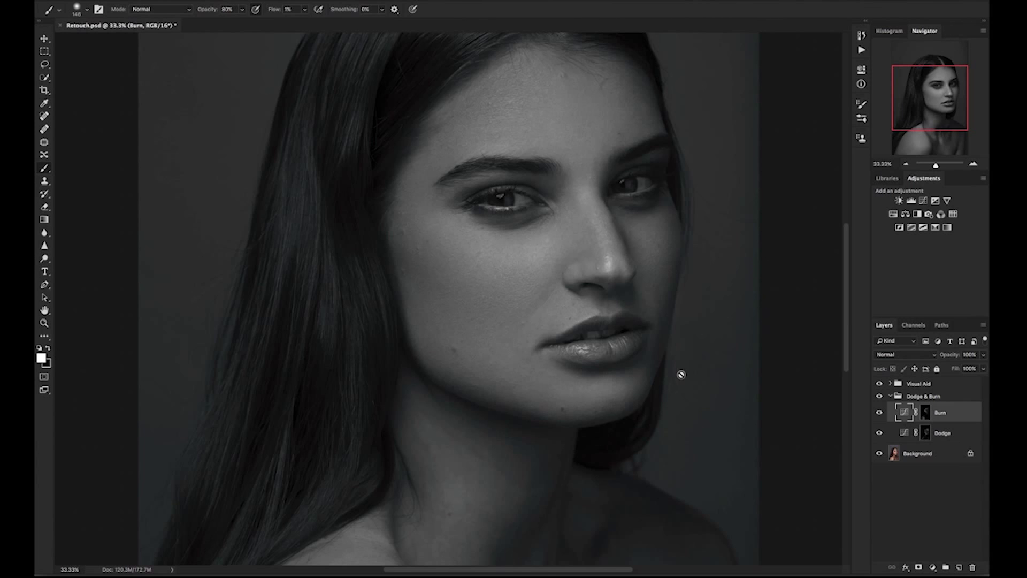
scroll(679, 390, up, 2)
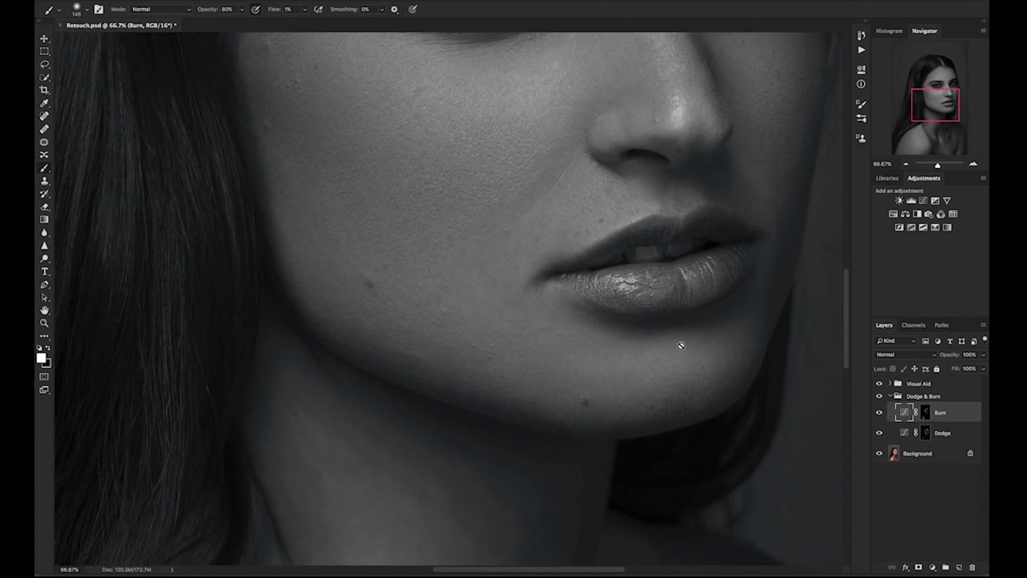
click(926, 433)
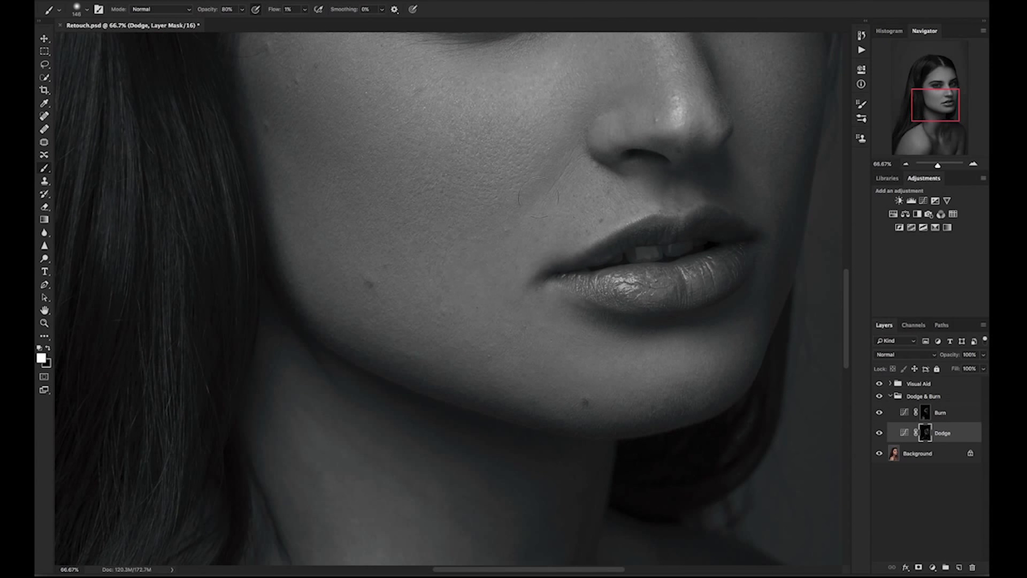
drag(528, 301, 501, 312)
mouse_move(492, 255)
mouse_down()
mouse_move(483, 261)
mouse_move(500, 261)
mouse_up()
drag(487, 288, 480, 289)
drag(543, 151, 507, 256)
drag(644, 298, 547, 288)
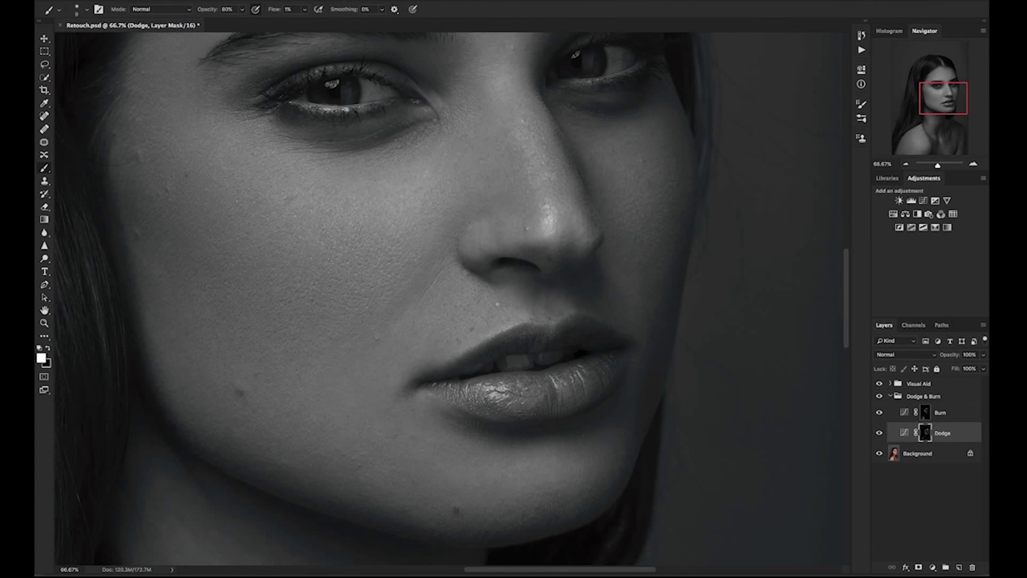
Lighten the small dark areas of the upper face on the Dodge mask, including the shadow beneath the eye.
drag(525, 202, 557, 431)
drag(570, 95, 586, 186)
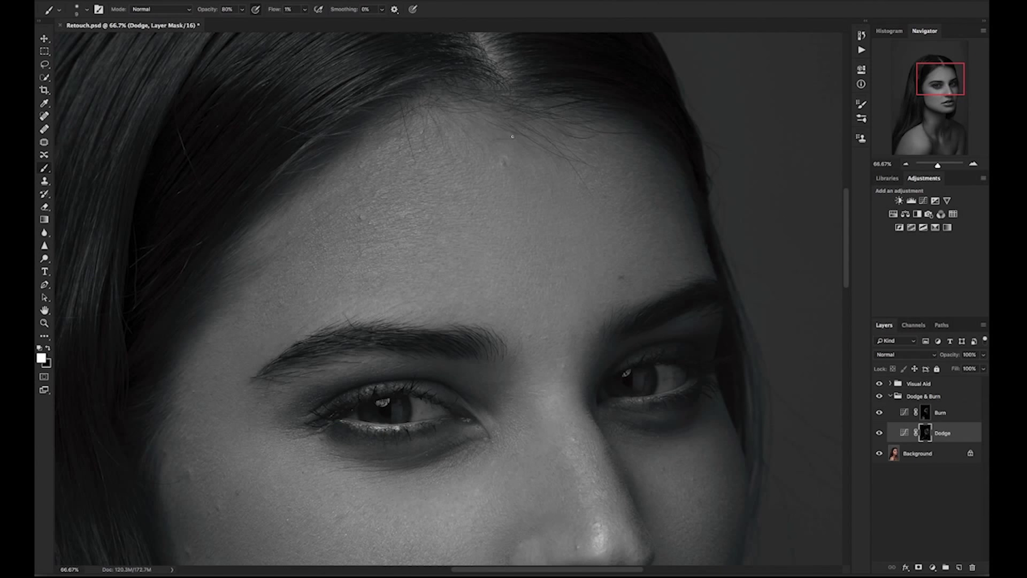
scroll(523, 154, down, 6)
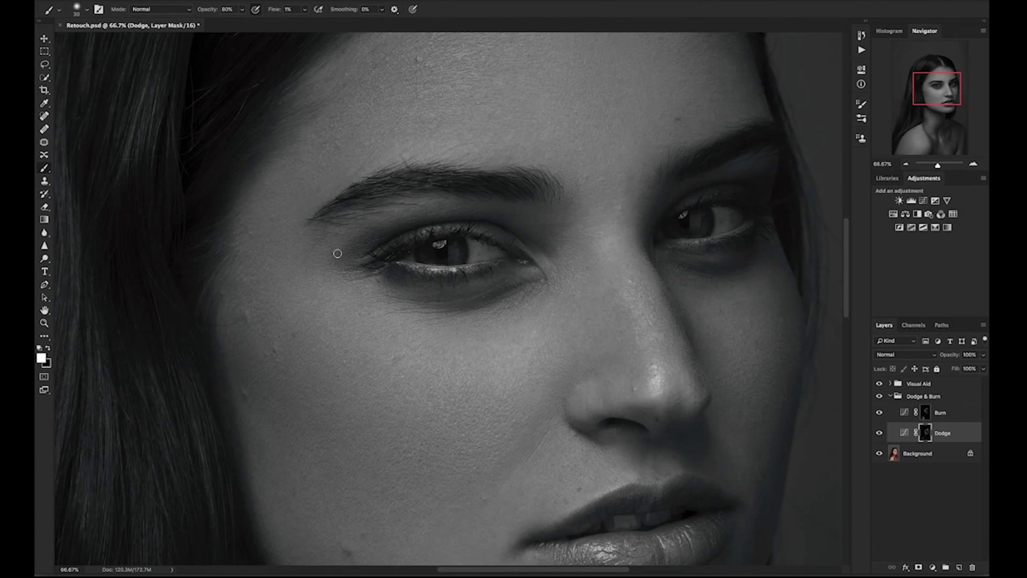
mouse_move(468, 290)
mouse_down()
mouse_move(431, 299)
mouse_move(464, 300)
mouse_move(505, 274)
mouse_up()
Continue painting white on the Dodge mask over darker patches of the neck, shoulder and jaw, resizing the brush to suit.
scroll(256, 360, down, 10)
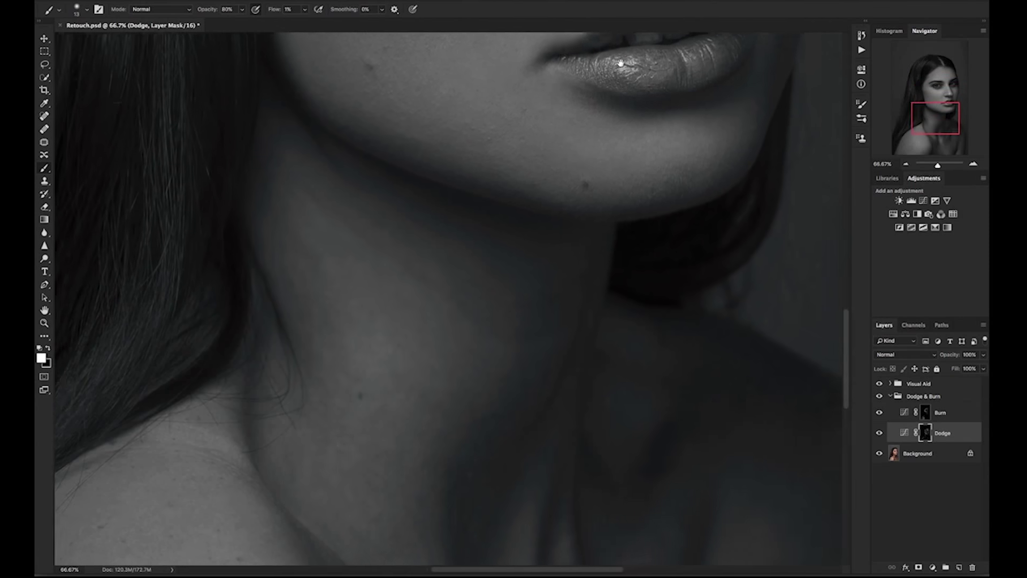
drag(458, 172, 583, 246)
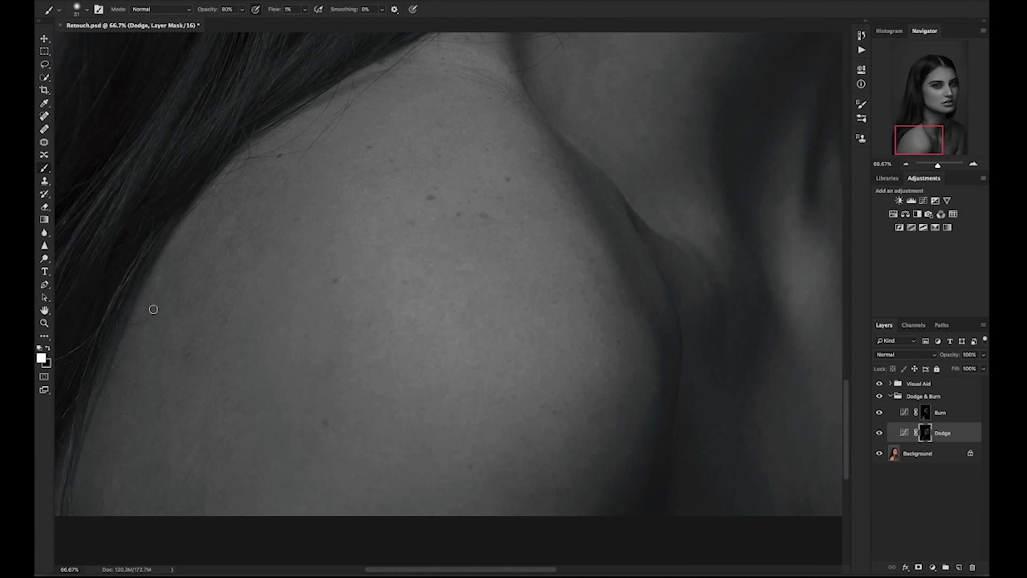
scroll(472, 80, up, 10)
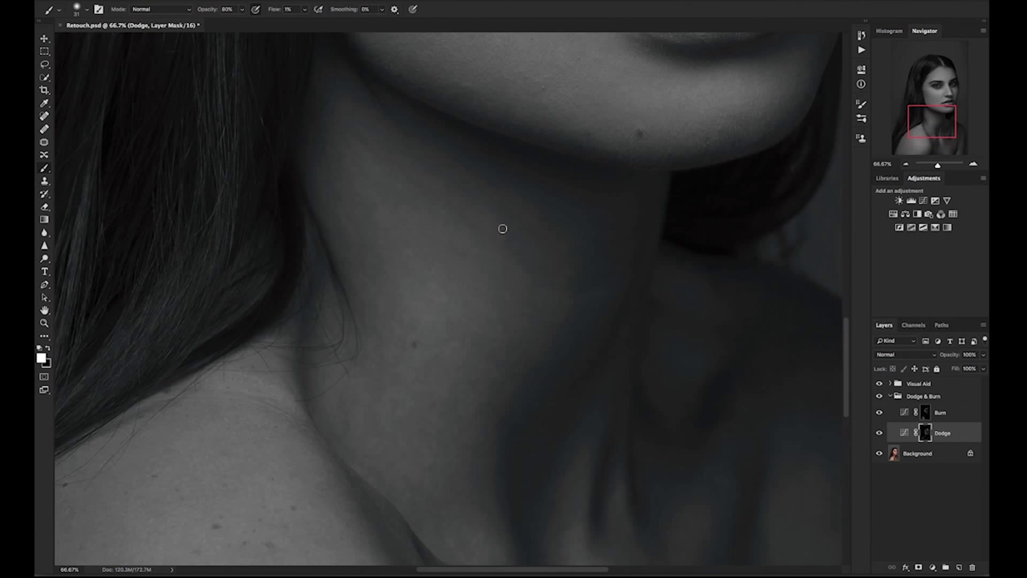
scroll(381, 262, up, 6)
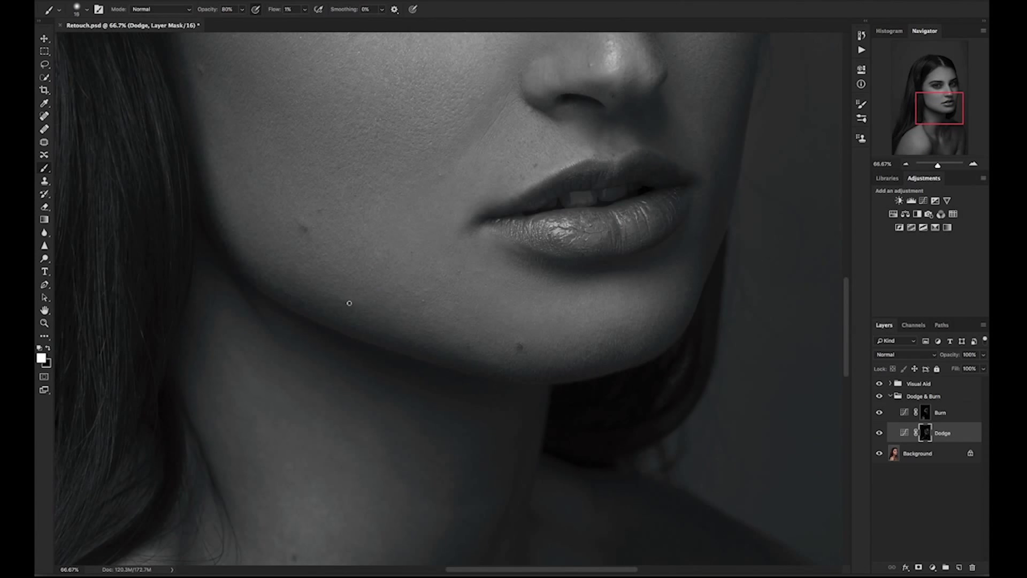
scroll(447, 370, up, 4)
drag(448, 370, 400, 417)
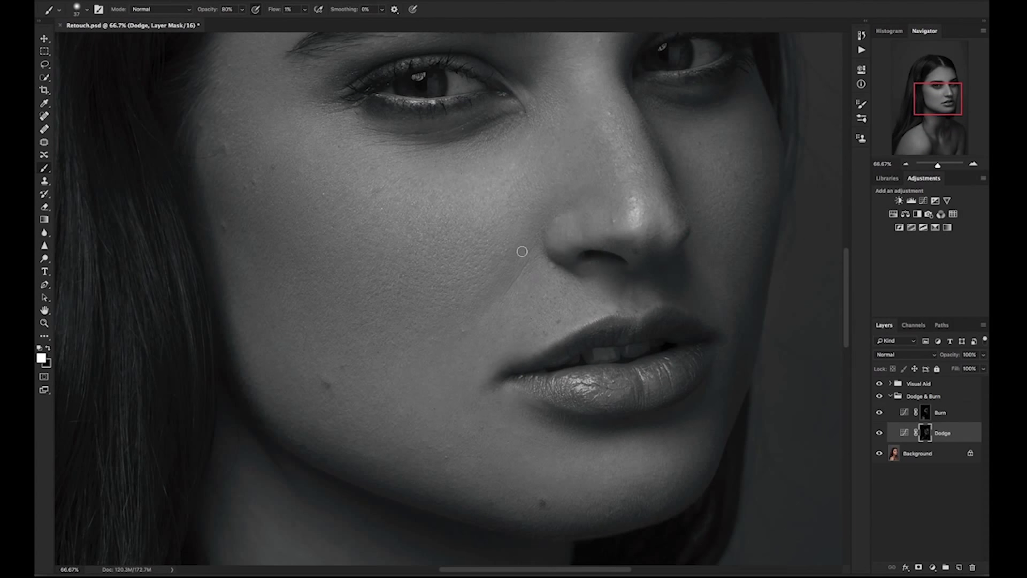
Work at up to 200% zoom with a smaller brush to dodge fine dark spots around the nose, mouth and eye.
key(bracketleft)
key(bracketleft)
key(bracketleft)
scroll(564, 271, up, 3)
key(ctrl+plus)
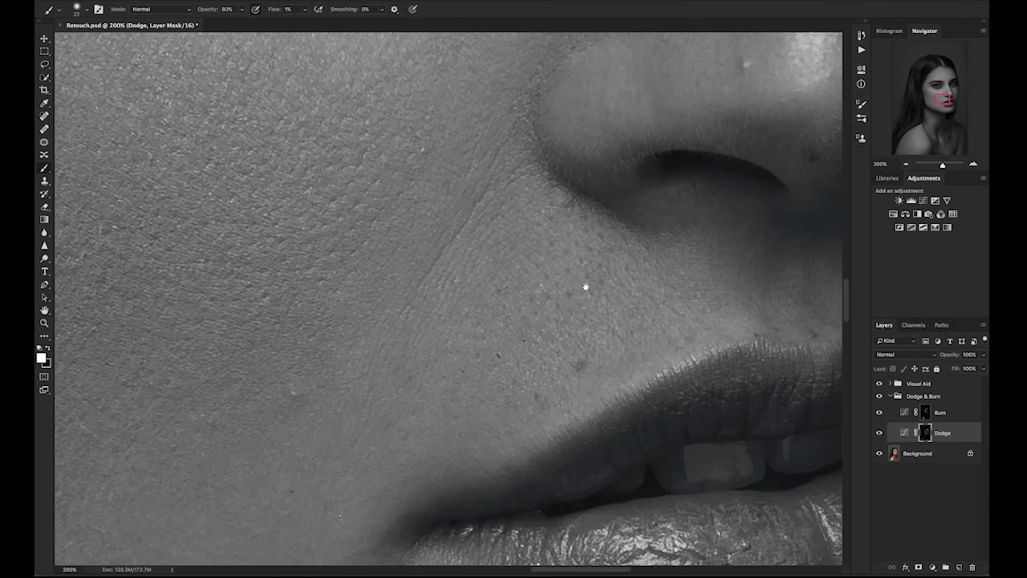
drag(555, 311, 525, 562)
mouse_move(534, 208)
mouse_down()
mouse_move(412, 245)
mouse_move(469, 342)
mouse_move(473, 381)
mouse_up()
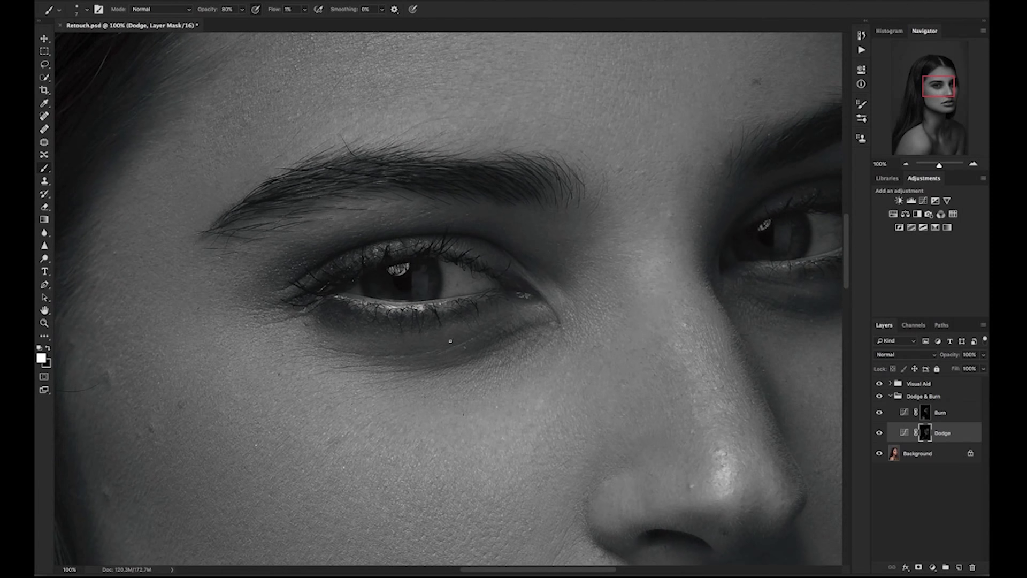
Paint white on the Burn layer's mask around the inner eyebrow and eye, and reselect the Dodge mask.
click(927, 415)
drag(525, 168, 541, 303)
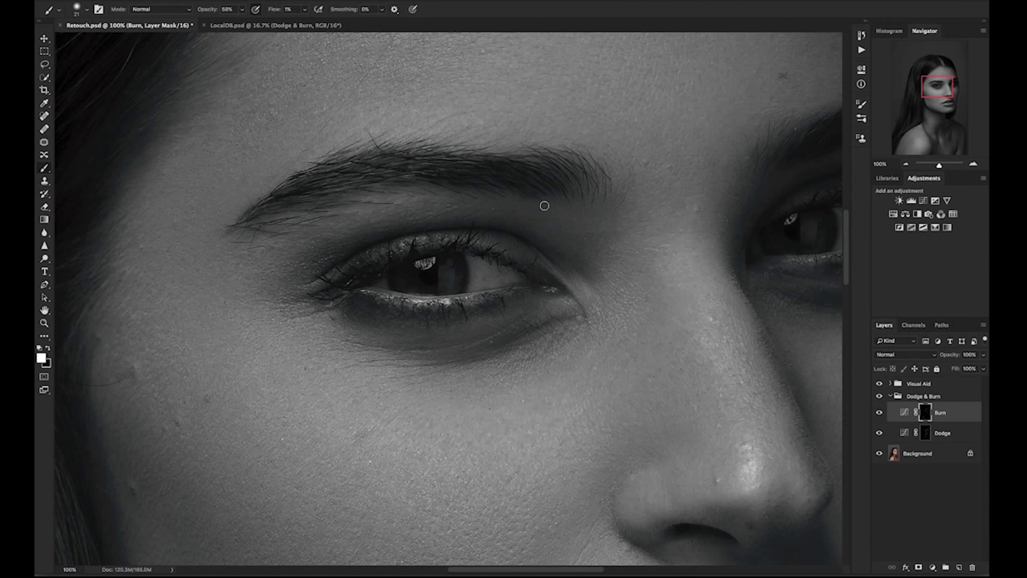
ctrl+alt+drag(581, 193, 598, 197)
key(alt+bracketleft)
scroll(509, 229, down, 2)
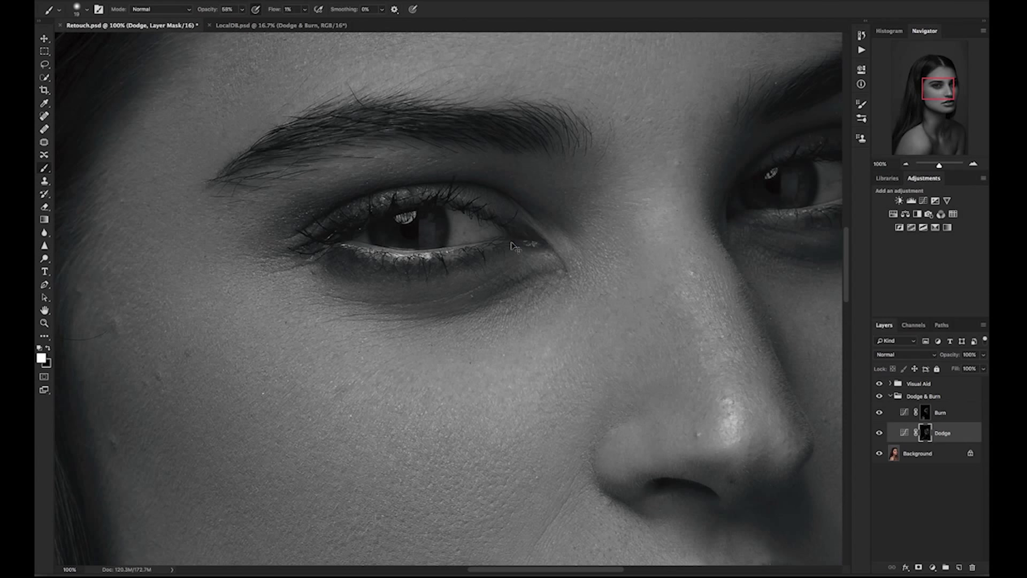
View the whole monochrome portrait and compare it with the Dodge & Burn group hidden and shown, leaving the group visible.
scroll(511, 247, down, 4)
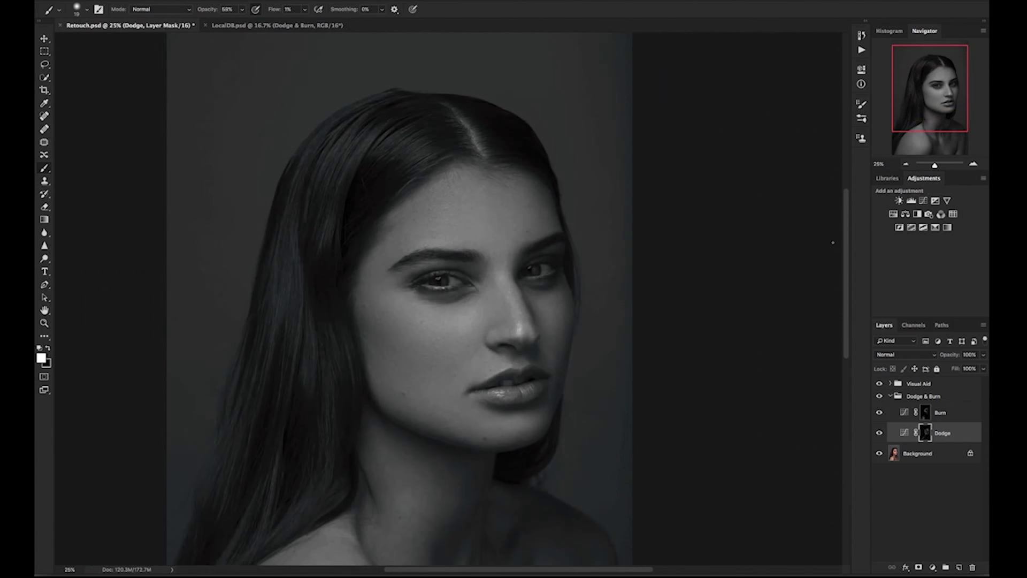
key(ctrl+minus)
click(880, 397)
click(880, 397)
click(880, 397)
click(880, 397)
click(883, 397)
click(883, 397)
click(884, 397)
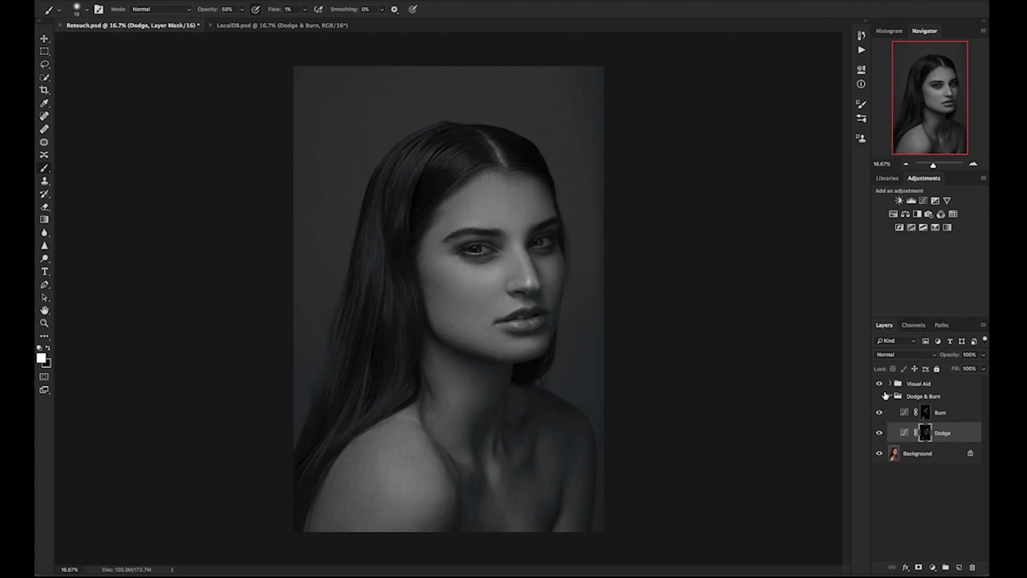
click(880, 397)
Hide the Visual Aid group, compare the colour portrait with and without Dodge & Burn, and show the Visual Aid again.
click(880, 383)
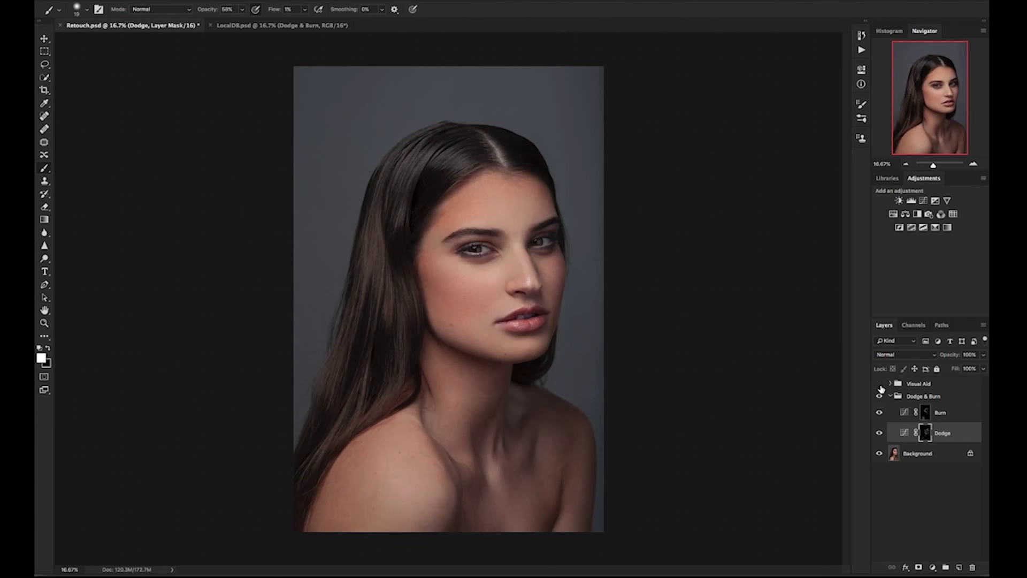
click(880, 397)
click(880, 396)
click(880, 398)
click(879, 396)
click(880, 397)
click(880, 396)
click(879, 383)
Duplicate the collapsed Dodge & Burn group and expand the copy.
click(890, 396)
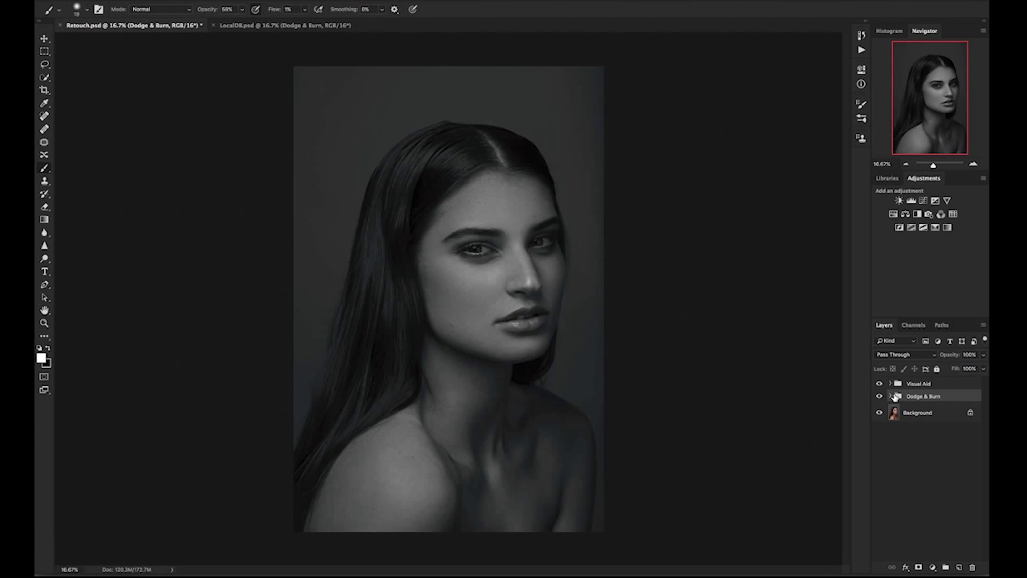
key(ctrl+j)
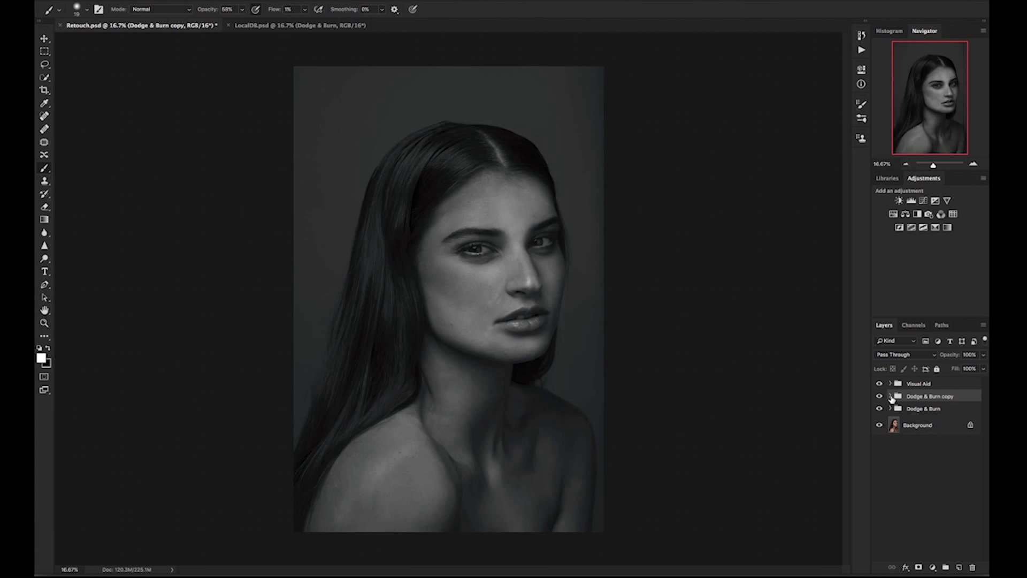
click(890, 396)
Fill the Dodge and Burn masks in the copied group with the black background colour, in Normal mode at 100% opacity.
click(925, 432)
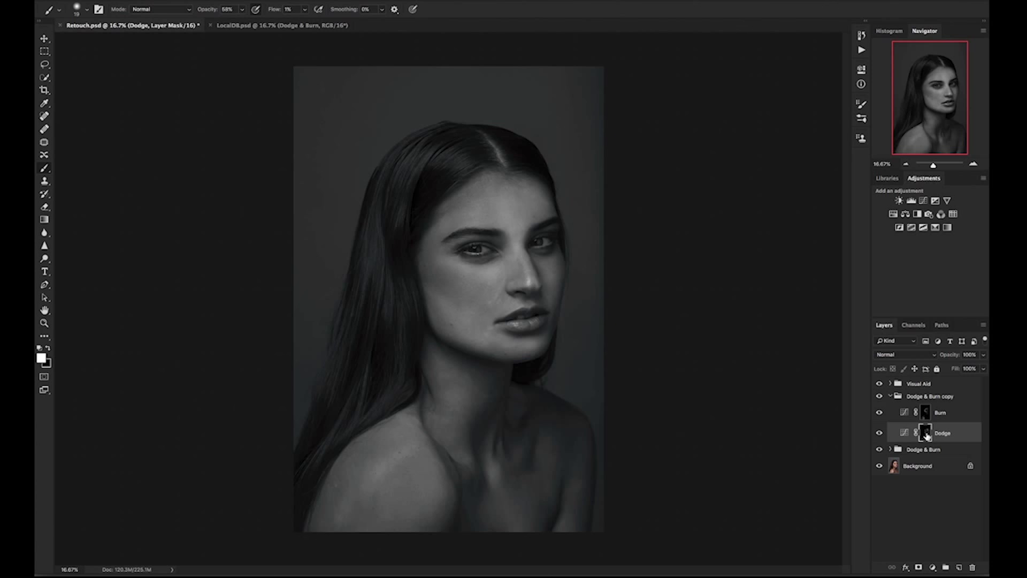
key(shift+BackSpace)
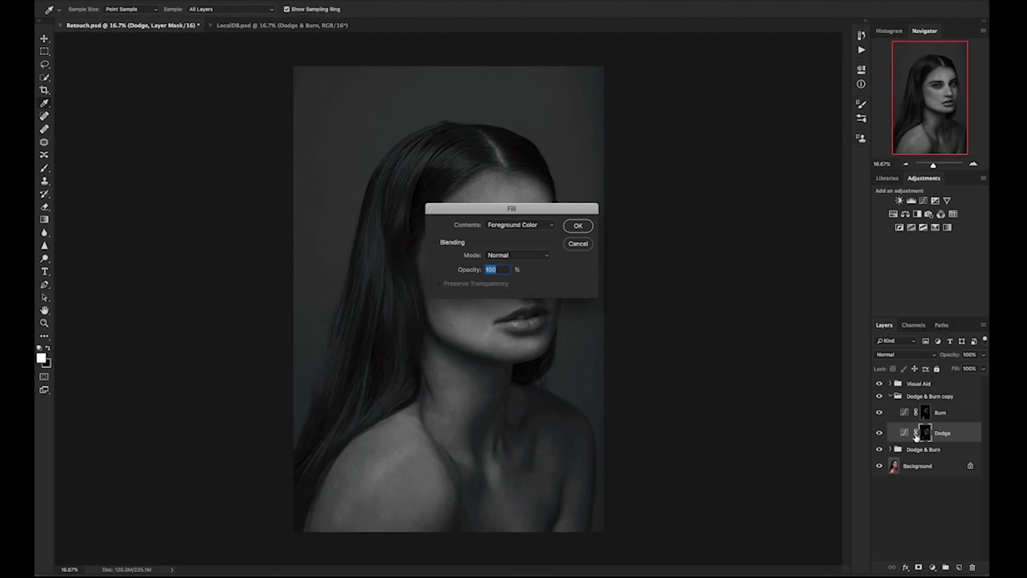
click(531, 226)
click(530, 235)
click(576, 226)
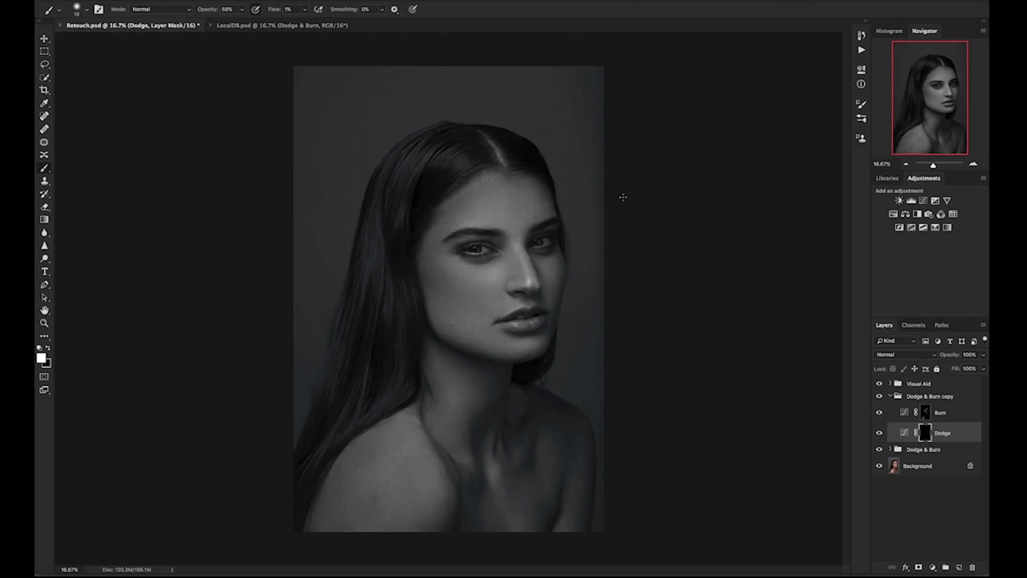
click(927, 416)
key(shift+BackSpace)
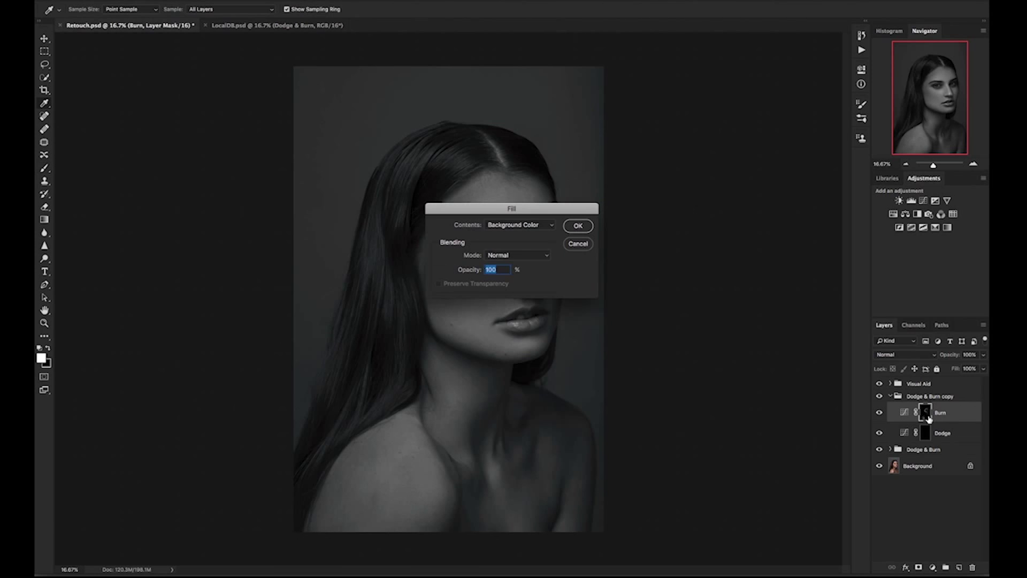
key(Return)
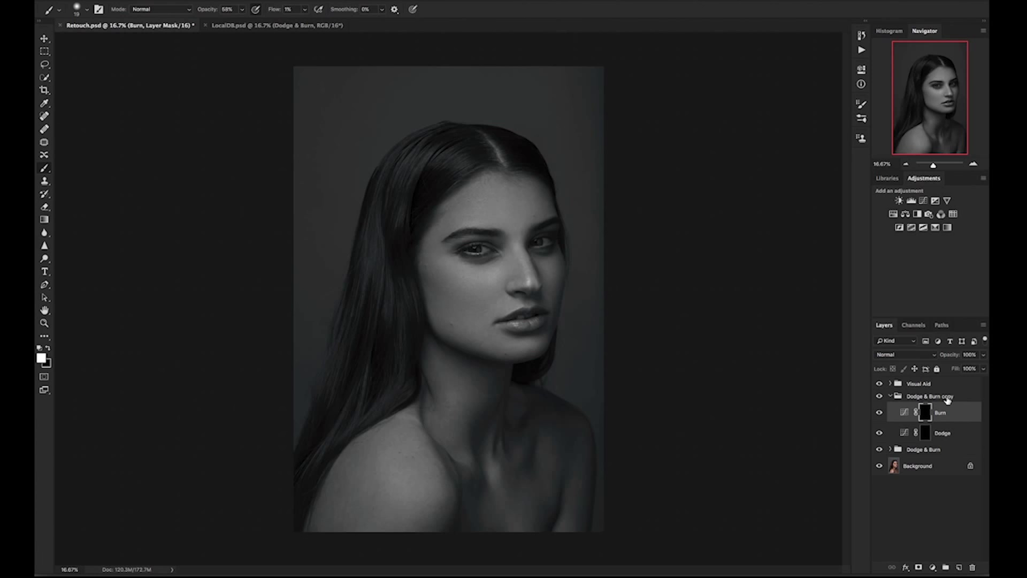
Rename the copied group as Dodge & Burn 2.
click(948, 399)
double_click(947, 396)
text(2)
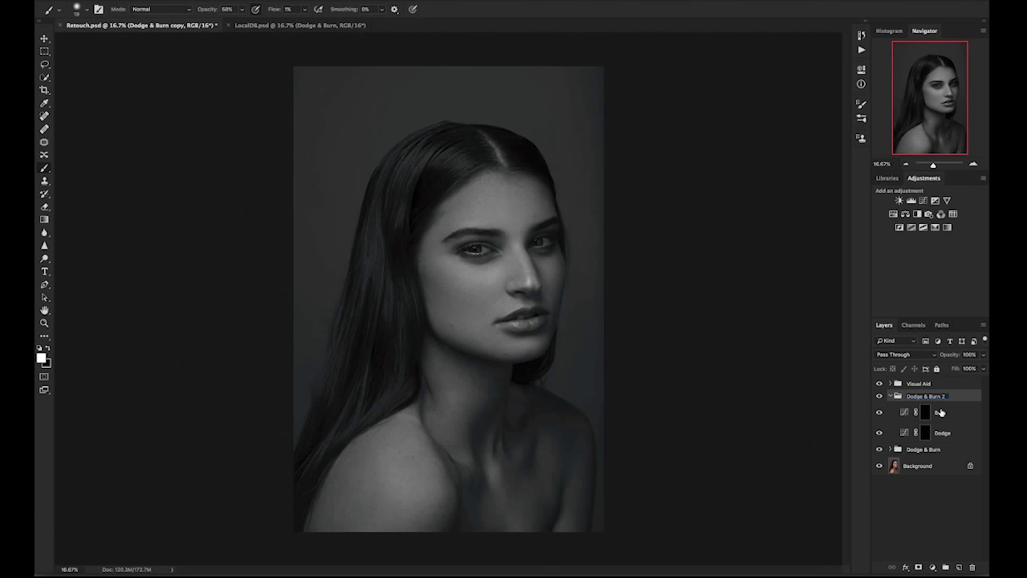
key(Return)
Check the portrait with the Dodge & Burn 2 group hidden and shown, leave it visible, and select the Visual Aid group.
click(880, 397)
click(879, 397)
click(880, 397)
click(880, 397)
click(880, 397)
click(880, 397)
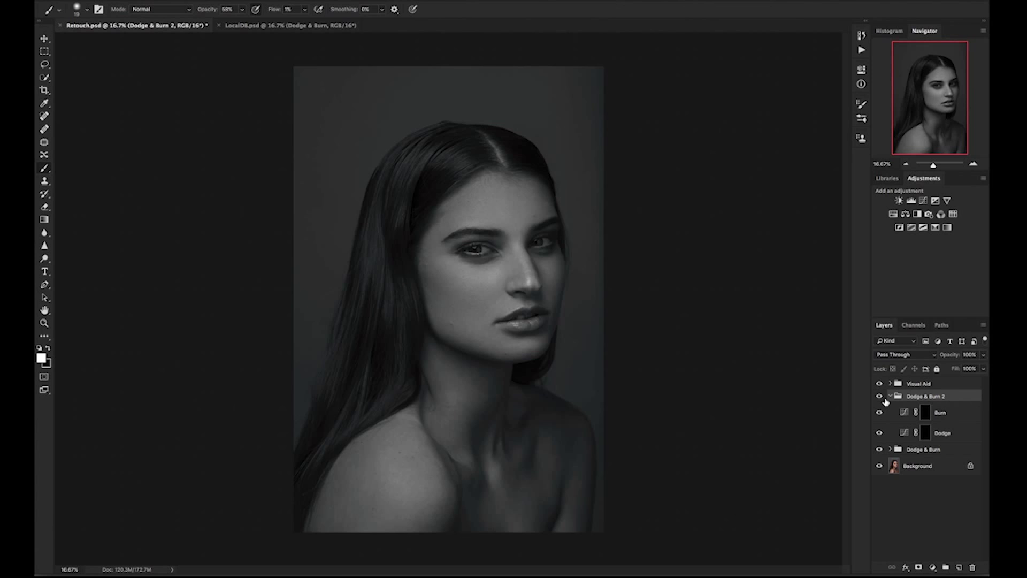
click(916, 385)
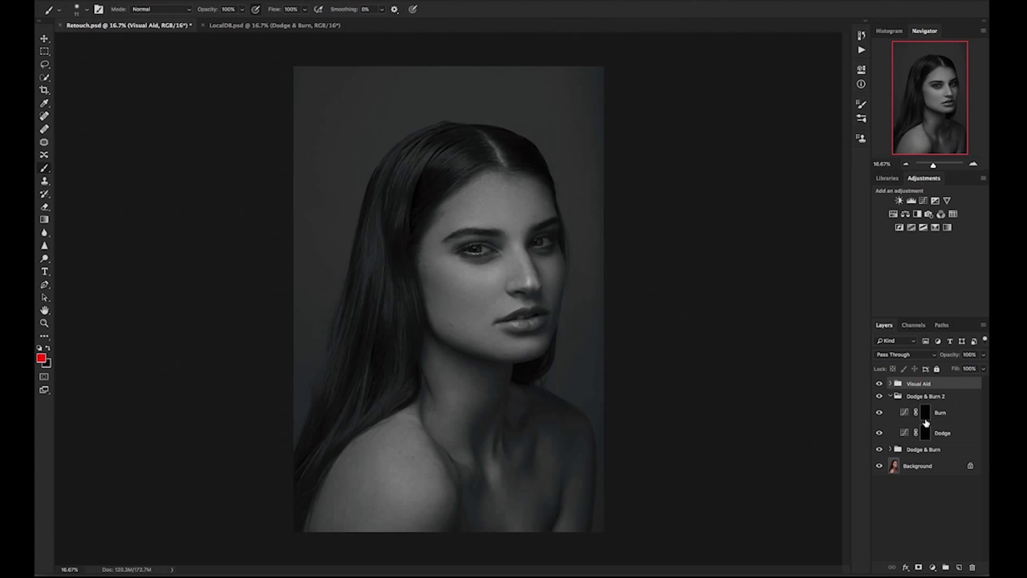
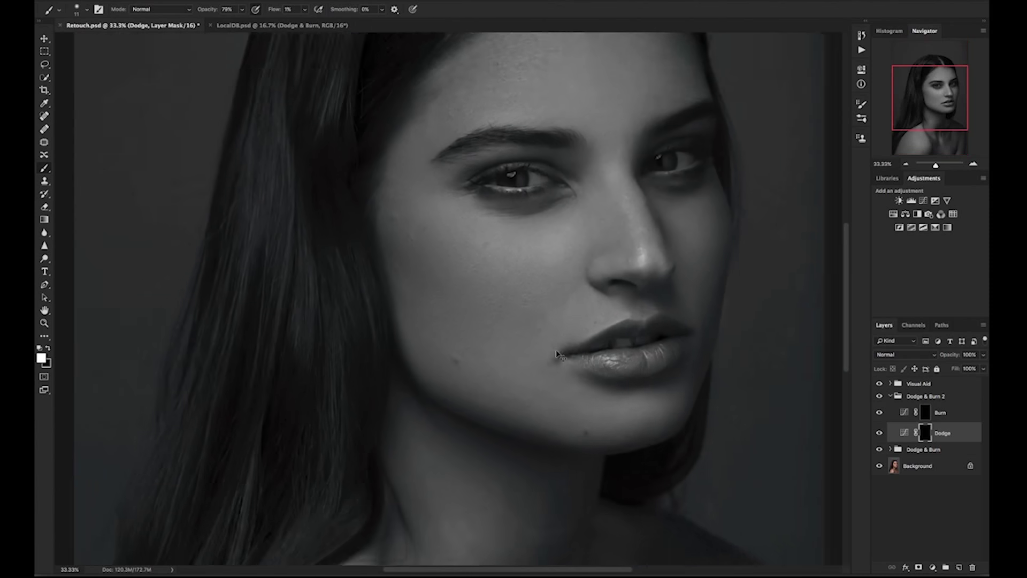
Lighten small dark patches around the cheek, mouth and nose on the Dodge mask of Dodge & Burn 2 with a small white brush at 1% flow.
mouse_move(578, 333)
mouse_down()
mouse_move(491, 357)
mouse_move(501, 331)
mouse_move(535, 327)
mouse_move(498, 358)
mouse_move(525, 431)
mouse_up()
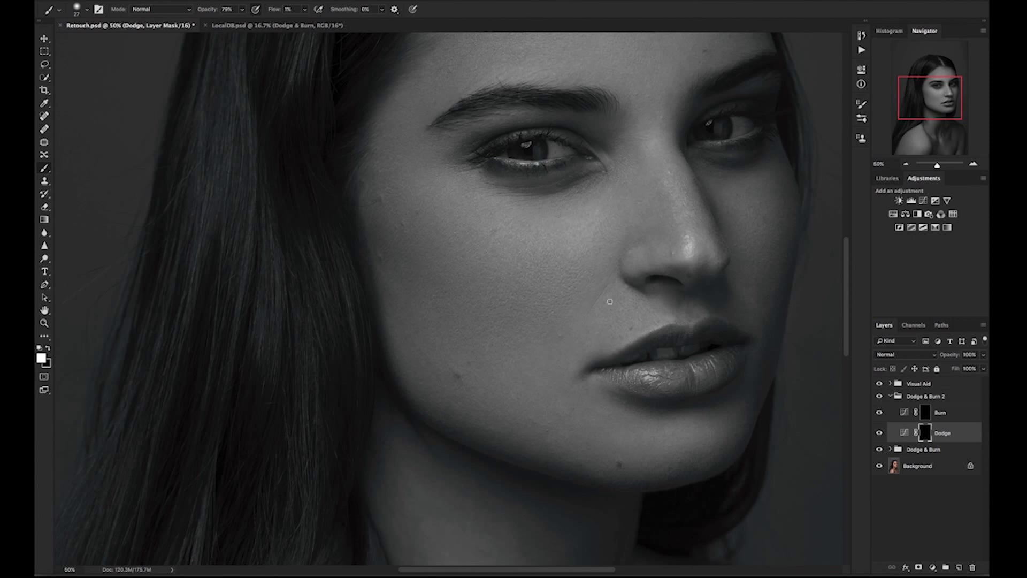
key(bracketleft)
key(bracketleft)
key(bracketright)
key(bracketright)
right_click(613, 339)
key(Escape)
key(bracketleft)
key(bracketleft)
right_click(635, 259)
key(Escape)
scroll(447, 412, right, 2)
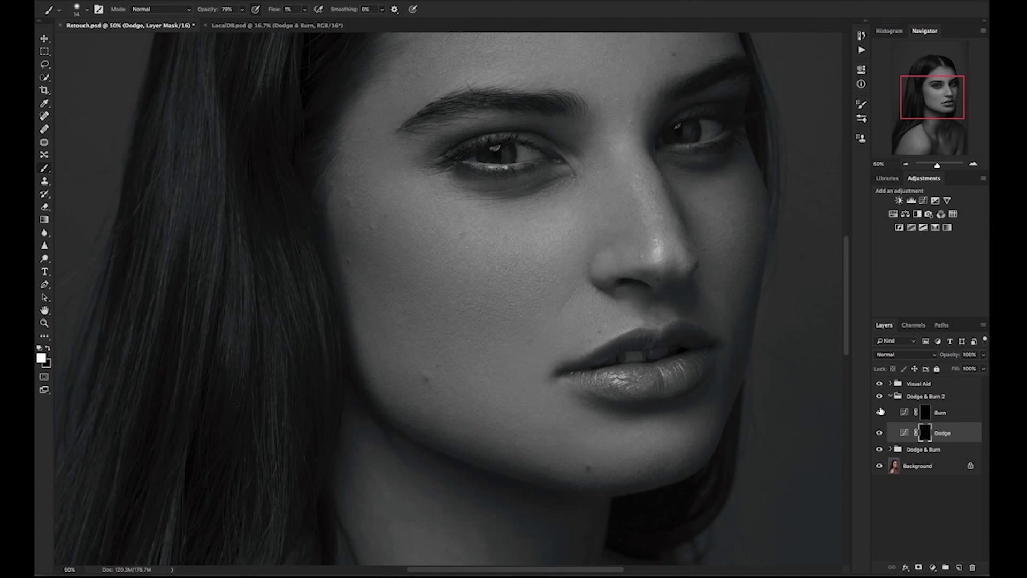
Dodge fine spots around the nose and lips at 100% zoom with a 6 px brush on the Dodge mask.
key(alt+bracketright)
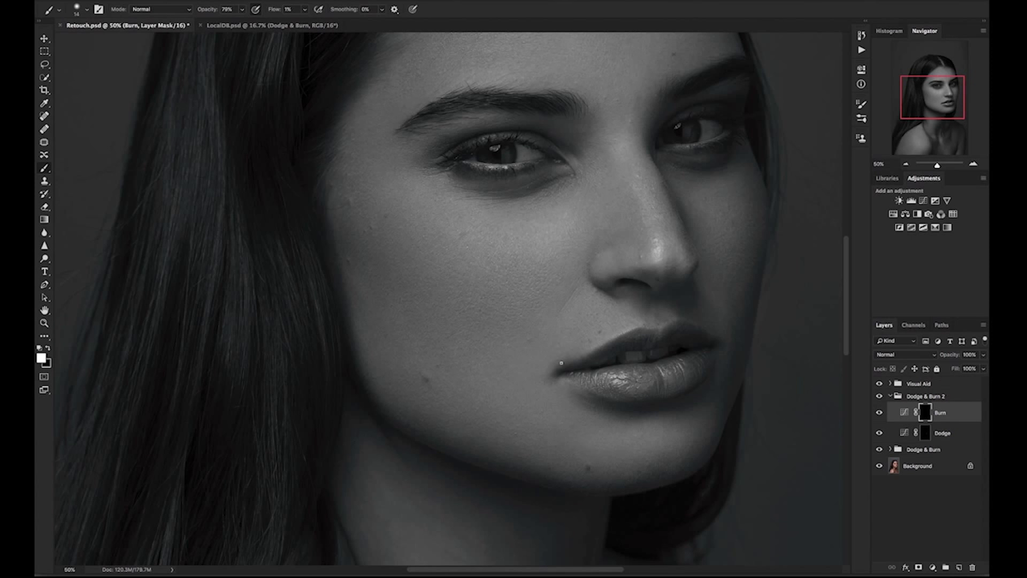
key(alt+bracketleft)
scroll(534, 323, up, 3)
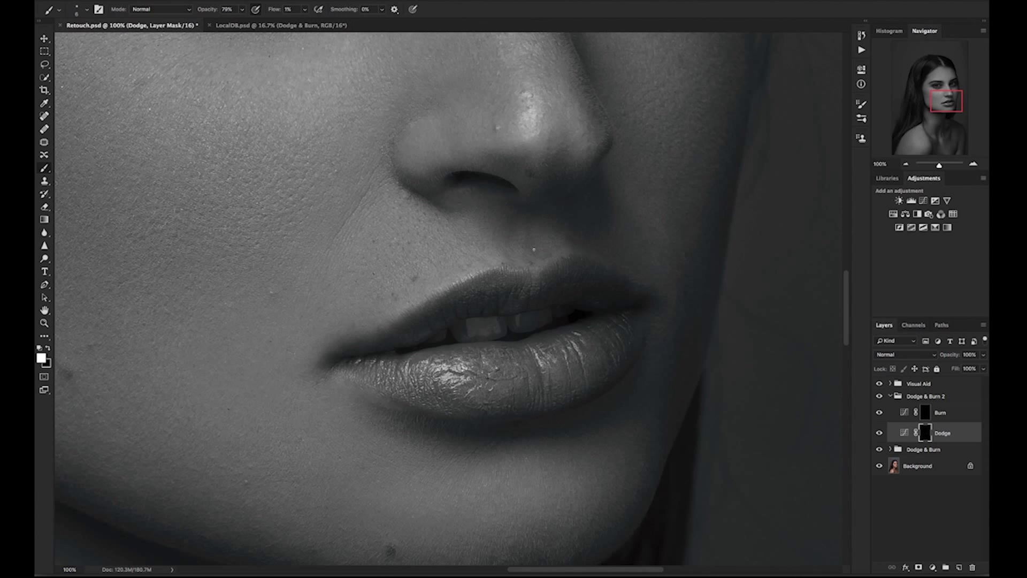
Expand the Visual Aid group and compare the portrait with its Curves 1 layer hidden and shown.
click(891, 384)
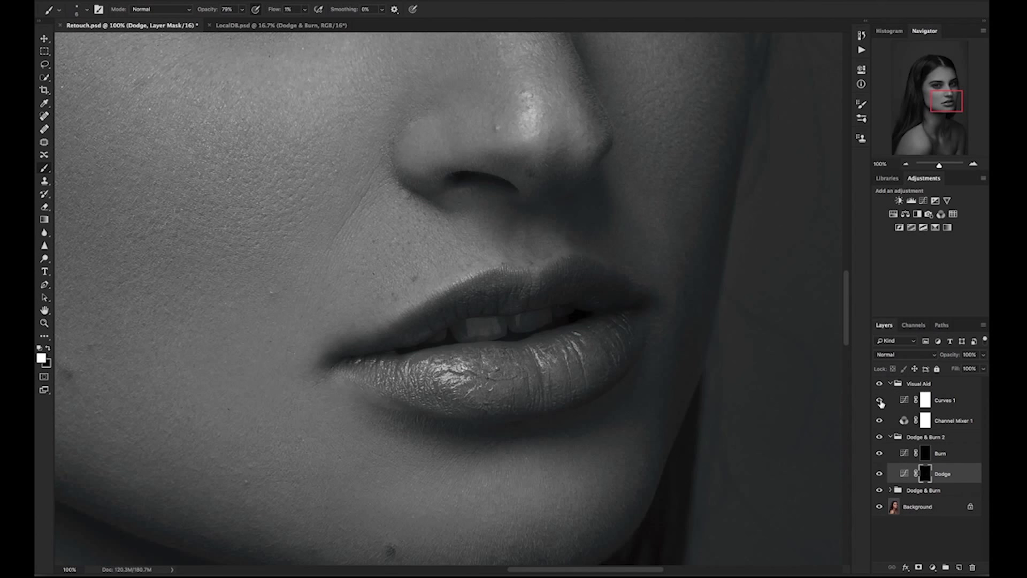
click(880, 401)
click(880, 402)
click(880, 402)
click(880, 402)
click(880, 403)
click(880, 404)
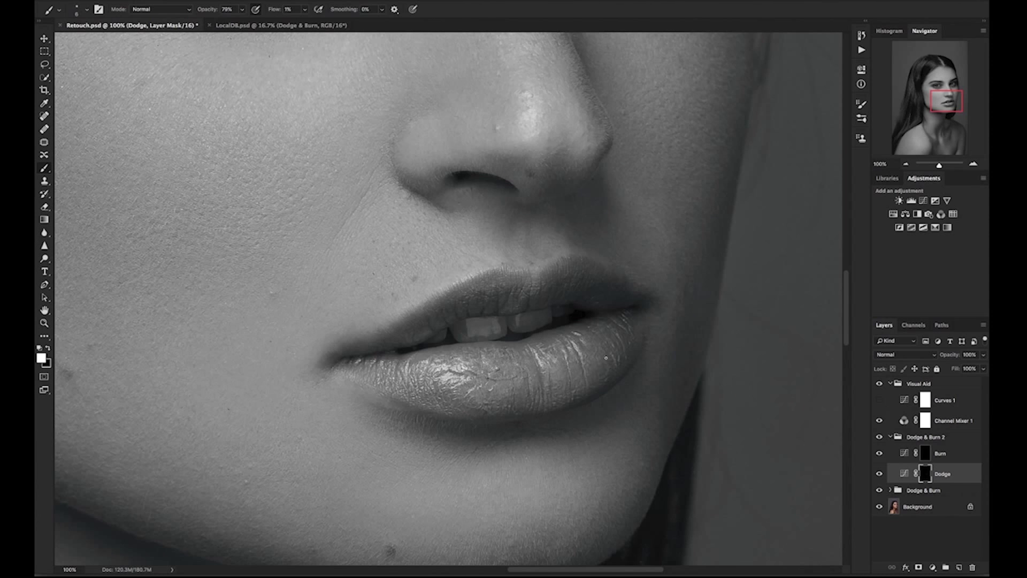
Burn bright patches on the neck and shoulder on the Burn mask of Dodge & Burn 2 with a 48 to 72 px brush.
scroll(649, 257, down, 5)
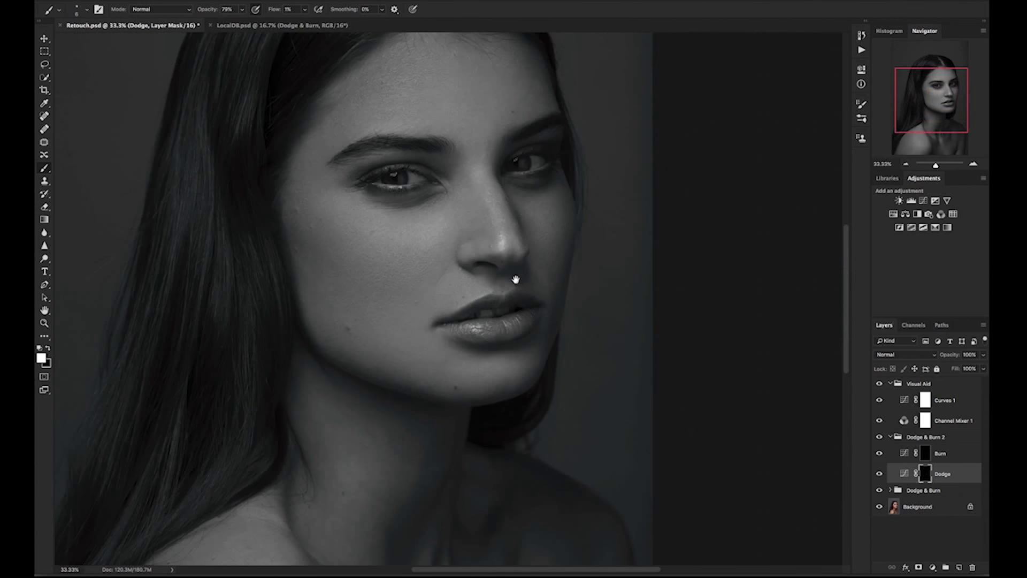
drag(515, 279, 638, 57)
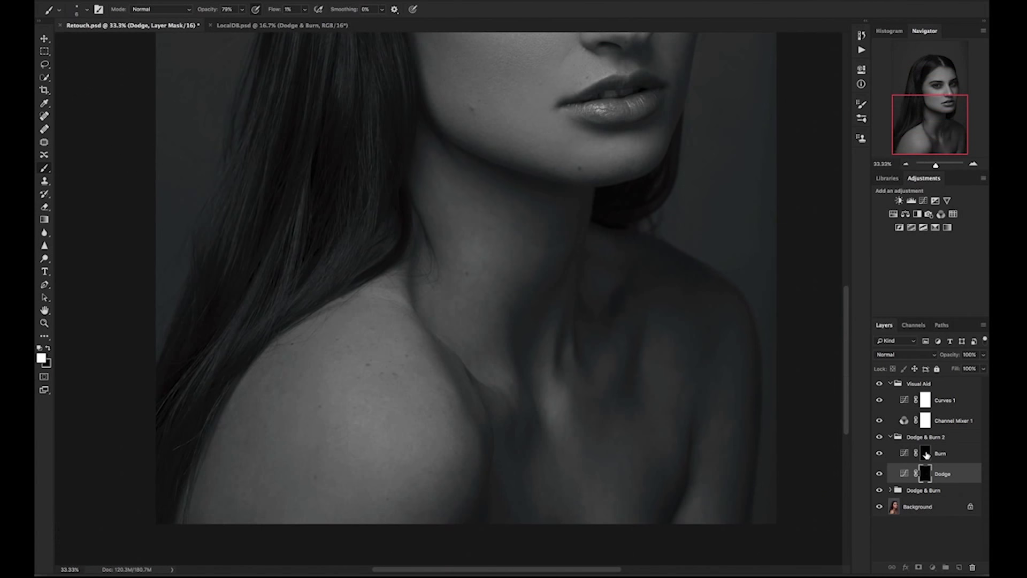
key(alt+bracketright)
mouse_move(438, 189)
mouse_down()
mouse_move(450, 180)
mouse_move(502, 212)
mouse_up()
mouse_move(314, 348)
mouse_down()
mouse_move(241, 388)
mouse_move(287, 395)
mouse_move(303, 381)
mouse_up()
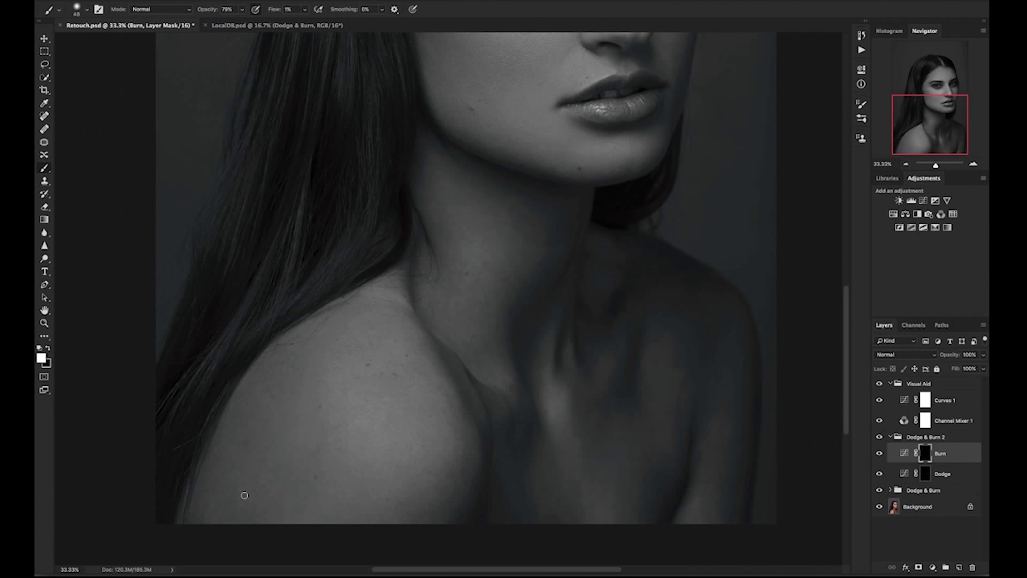
key(ctrl+minus)
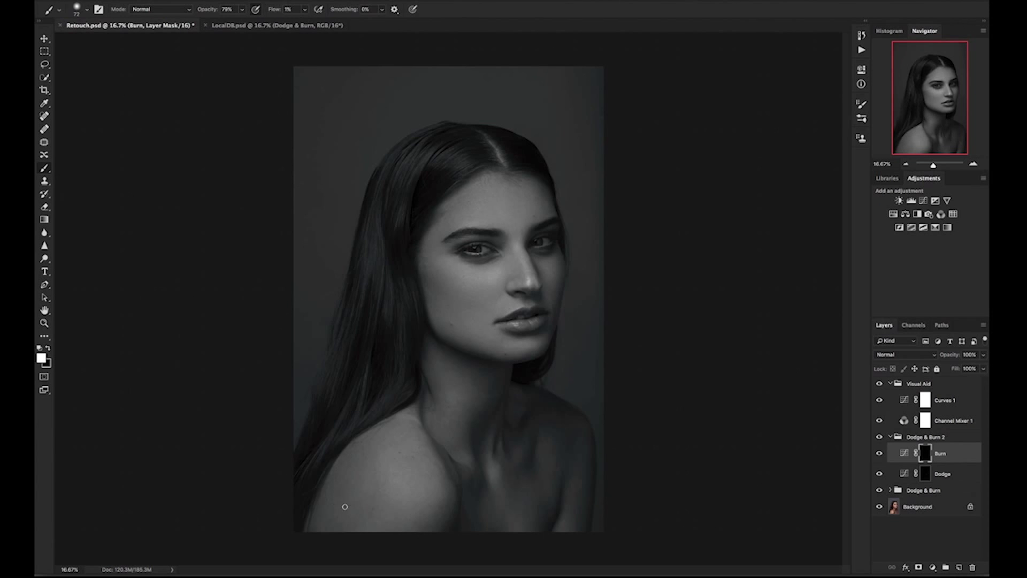
mouse_move(383, 434)
mouse_down()
mouse_move(448, 518)
mouse_move(433, 534)
mouse_move(394, 415)
mouse_up()
Dodge dark patches around the collarbone on the Dodge mask of Dodge & Burn 2, using brush sizes from 36 to 72 px.
double_click(925, 474)
key(bracketleft)
key(bracketleft)
key(bracketleft)
key(bracketleft)
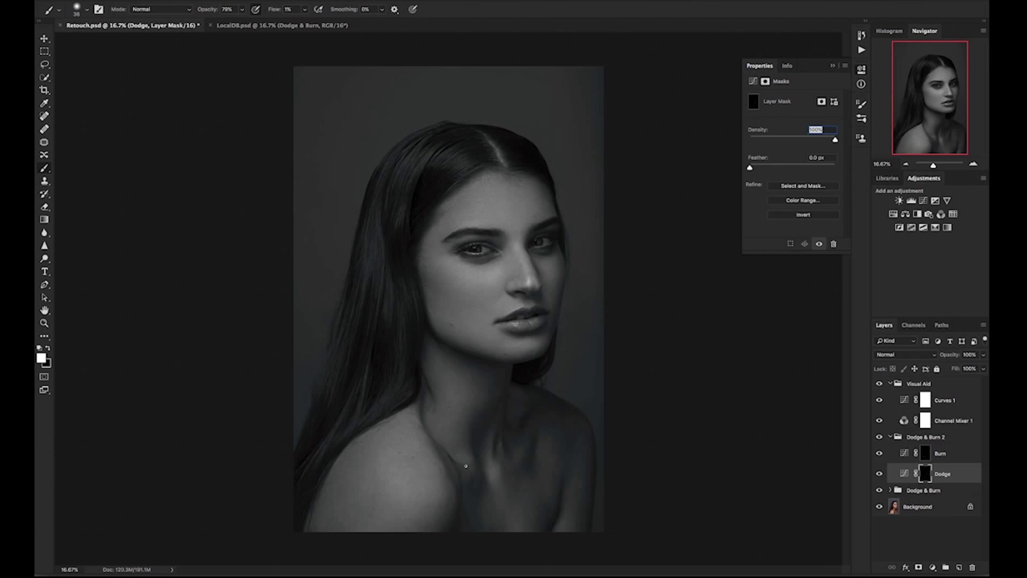
key(bracketright)
key(bracketright)
key(bracketright)
key(bracketright)
key(ctrl+plus)
Hide the Curves 1 visual aid layer and dodge the chest and shoulder area with a brush of up to 108 px.
click(879, 400)
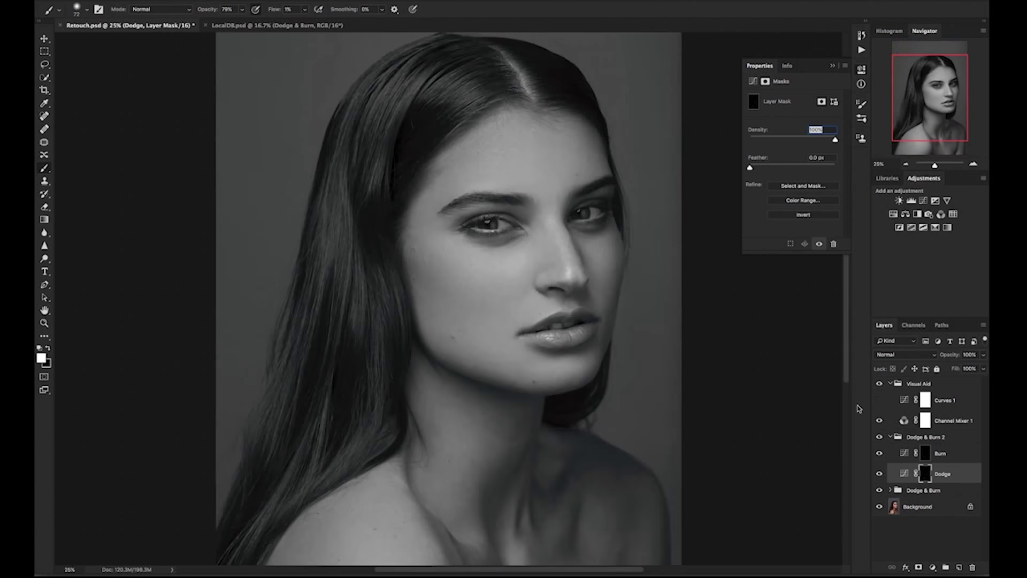
key(ctrl+minus)
key(bracketright)
key(bracketright)
key(bracketright)
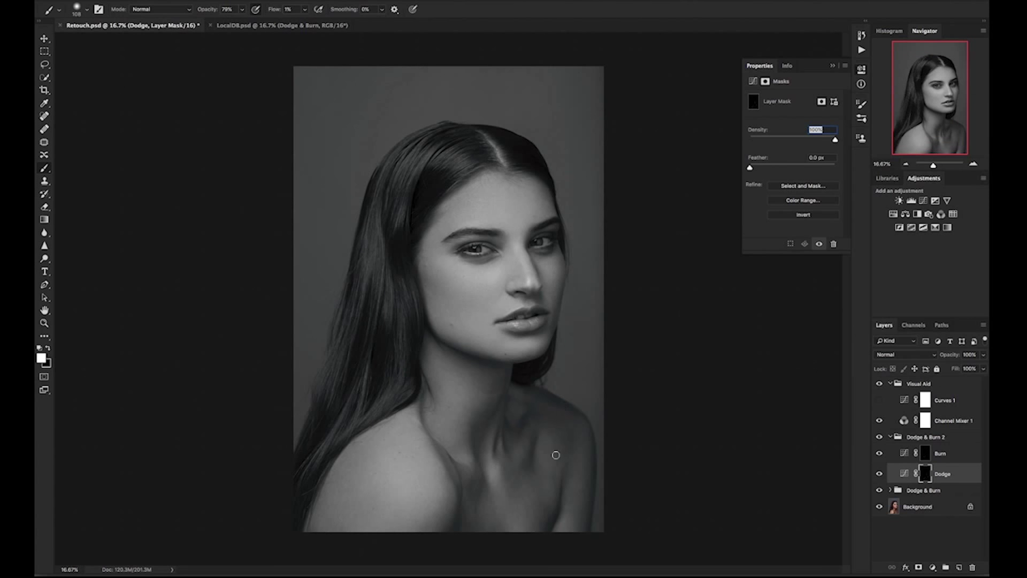
key(bracketleft)
key(bracketleft)
key(bracketleft)
Burn the neck and shoulder area on the Burn mask of Dodge & Burn 2 with a brush of up to 240 px.
key(alt+bracketright)
key(bracketright)
key(bracketright)
key(bracketright)
key(bracketright)
key(bracketright)
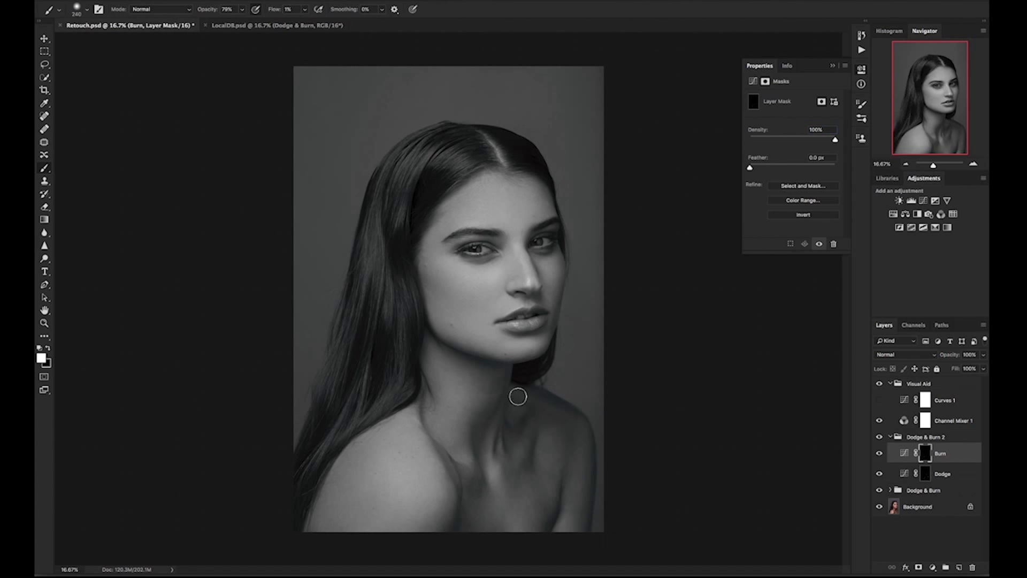
key(bracketleft)
key(bracketleft)
key(bracketleft)
key(bracketleft)
key(bracketleft)
Burn small uneven areas on the face on the Burn mask of Dodge & Burn 2 with a brush of 48 px or smaller.
key(ctrl+plus)
key(ctrl+plus)
scroll(539, 386, up, 3)
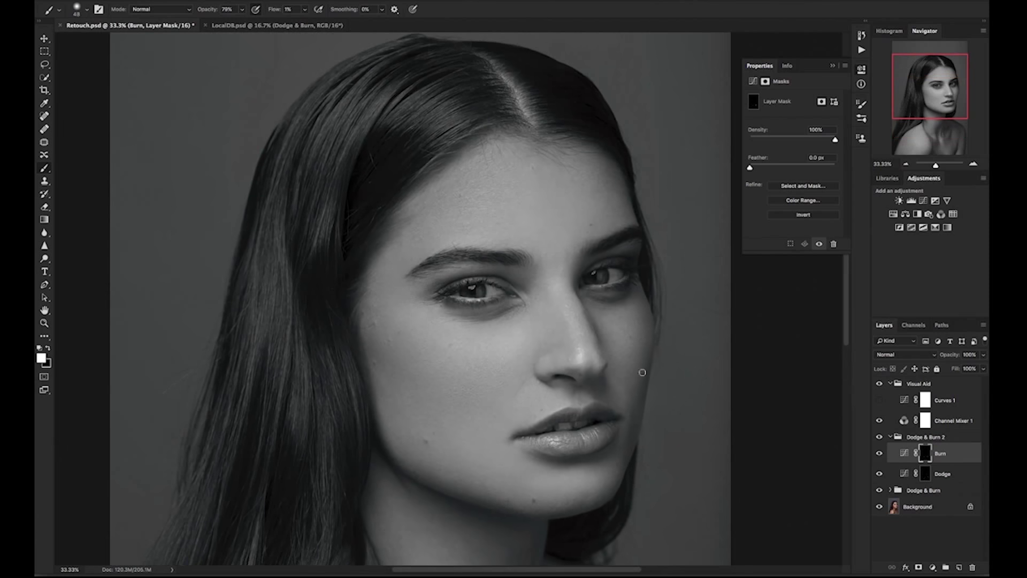
key(bracketleft)
key(bracketleft)
key(ctrl+plus)
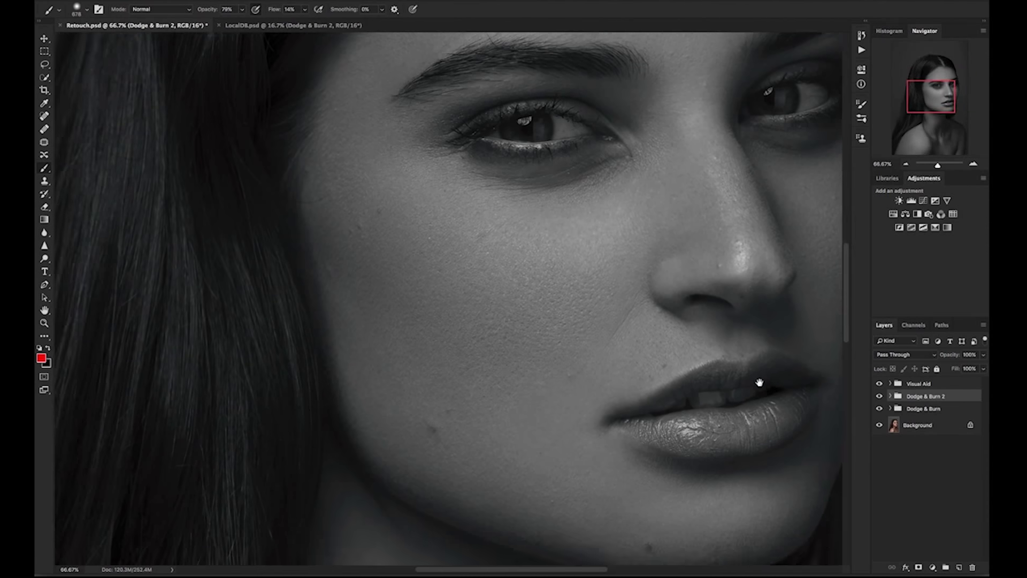
Compare the facial skin close up with the Dodge & Burn 2 group hidden and shown.
drag(756, 378, 711, 406)
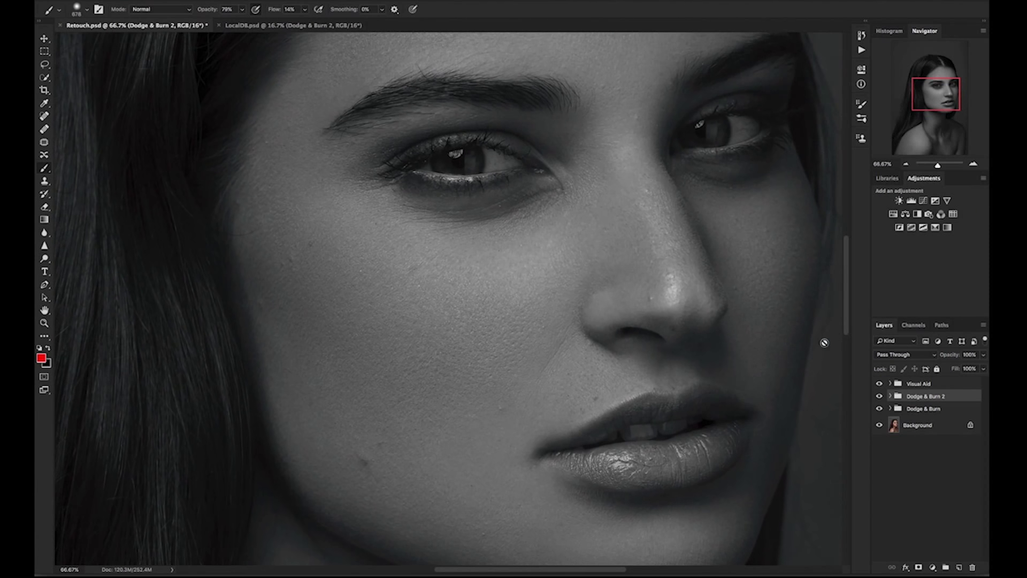
click(879, 396)
click(879, 396)
click(879, 396)
click(879, 396)
click(879, 396)
click(880, 396)
click(880, 396)
click(879, 396)
click(881, 397)
click(881, 396)
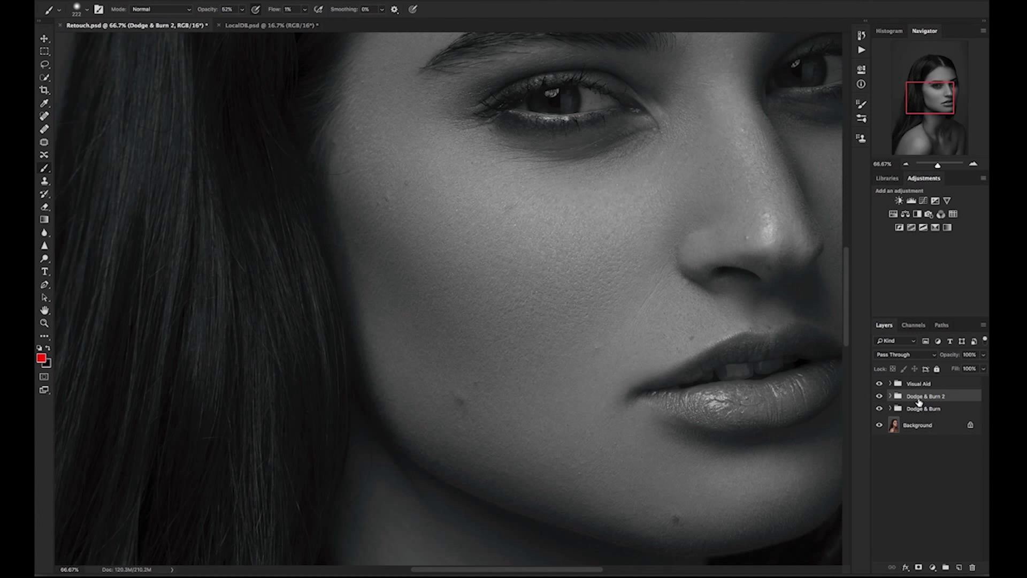
Duplicate the Dodge & Burn 2 group and fill the copy's Dodge and Burn masks with the background colour.
key(ctrl+j)
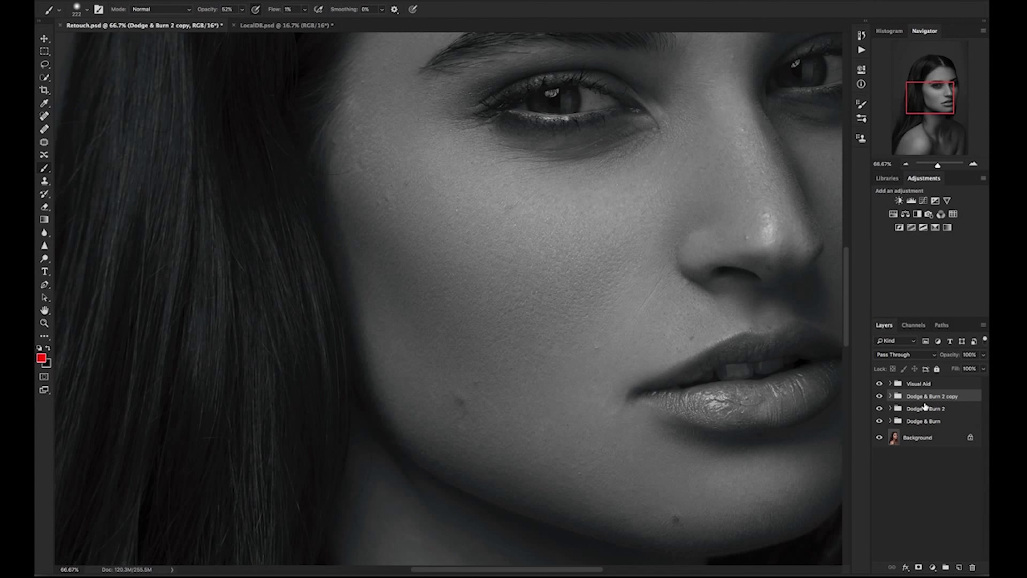
click(890, 396)
click(925, 432)
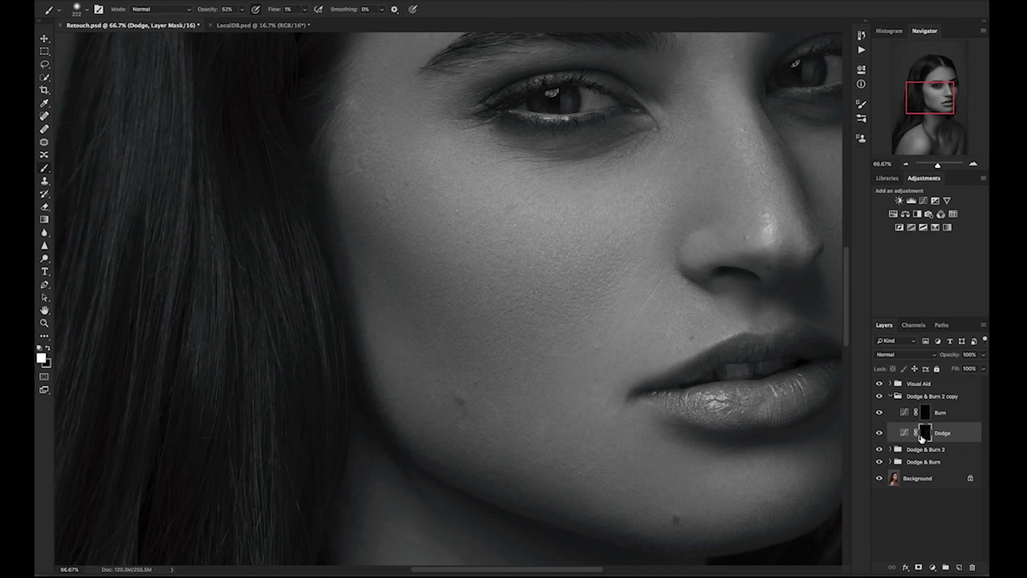
key(shift+BackSpace)
click(538, 225)
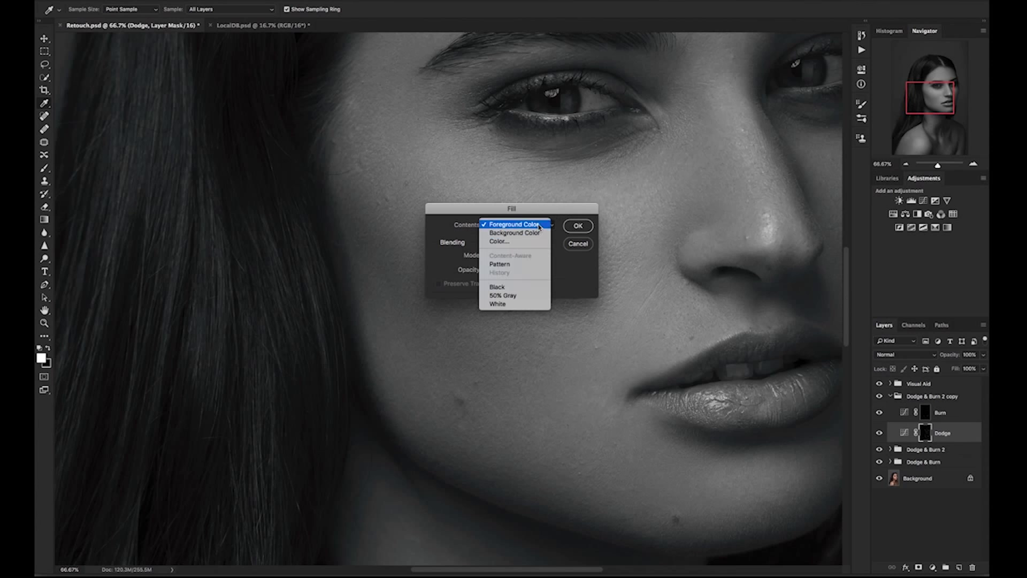
click(525, 234)
click(577, 226)
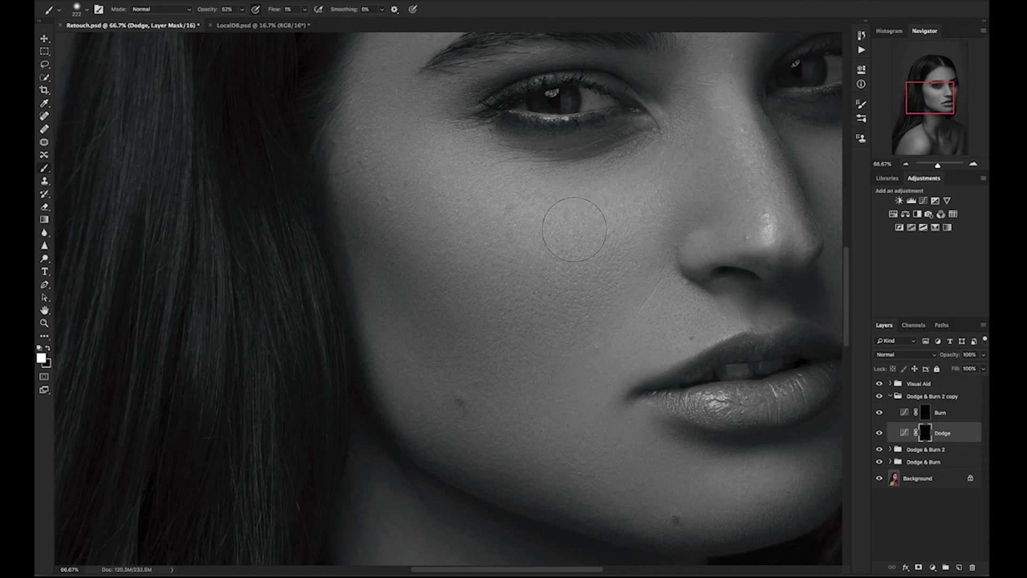
click(925, 413)
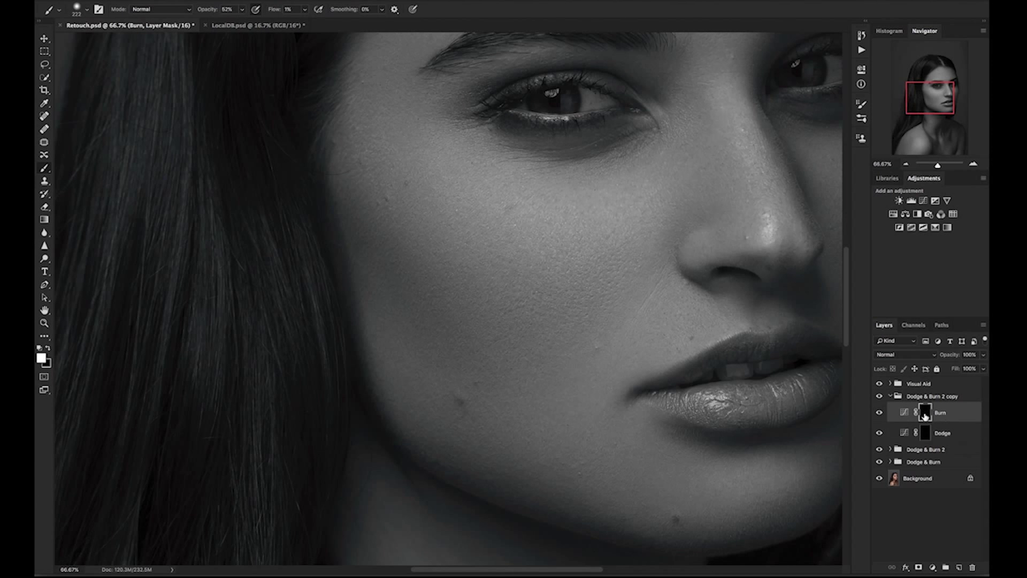
key(shift+BackSpace)
key(Return)
Rename the copied group as Dodge & Burn Global and toggle its visibility, leaving it shown.
double_click(919, 397)
drag(941, 396, 976, 395)
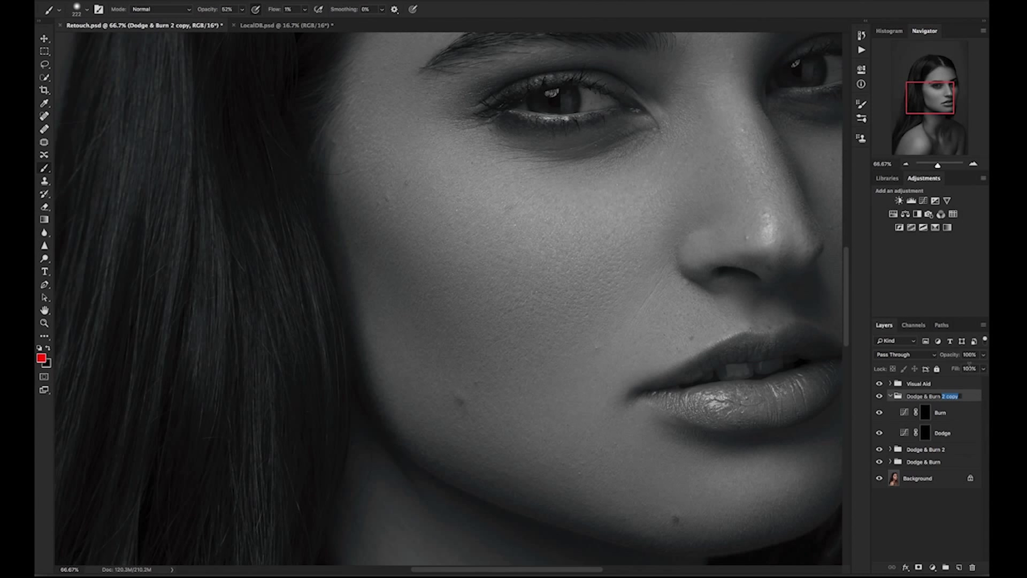
text(Global)
key(Return)
click(881, 398)
click(880, 398)
click(881, 398)
click(880, 397)
click(880, 397)
click(880, 398)
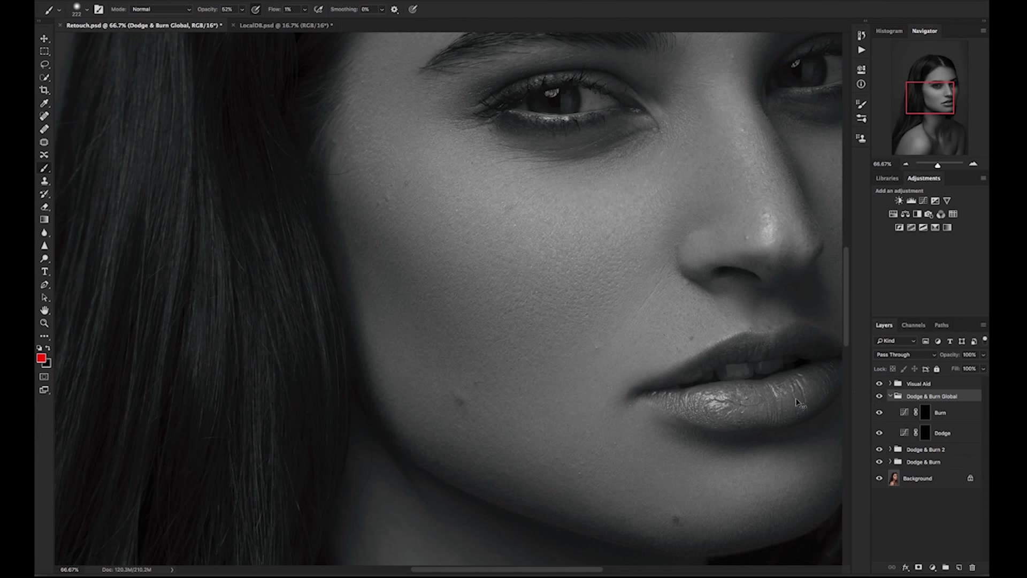
Burn broad shadow areas of the portrait on the Burn mask of Dodge & Burn Global with a large soft white brush at 1% flow.
click(926, 433)
key(ctrl+0)
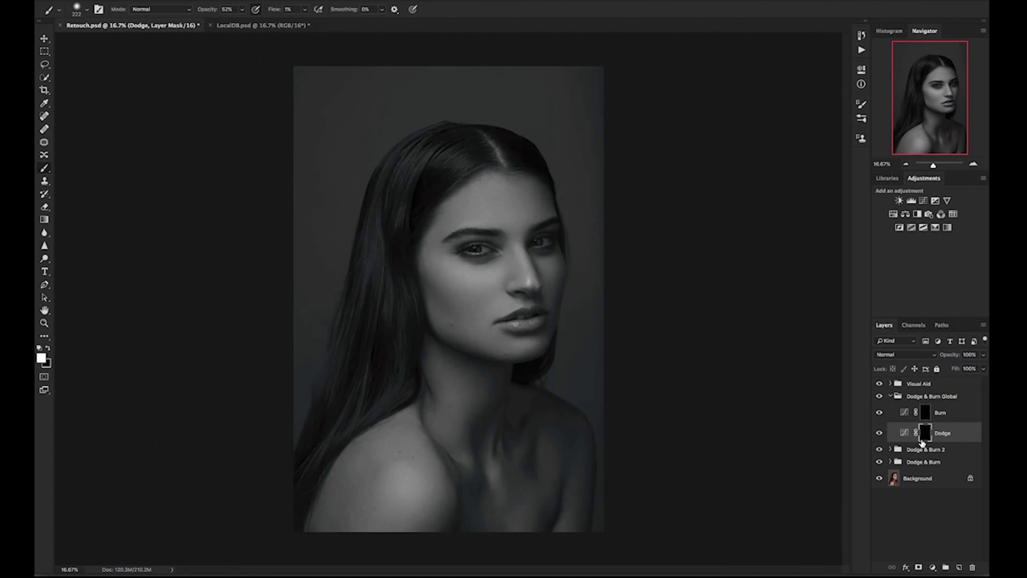
click(925, 413)
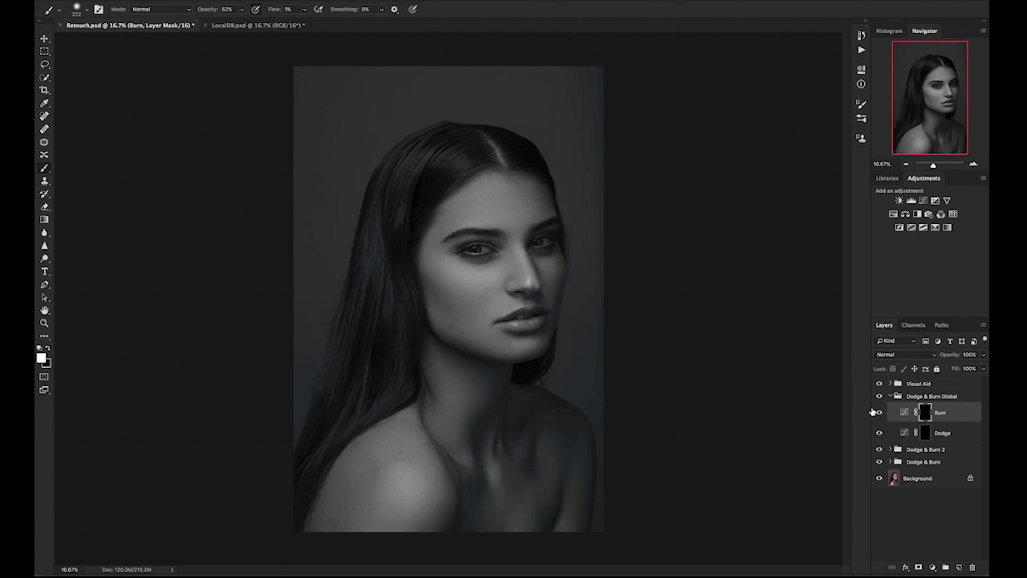
drag(532, 292, 548, 290)
mouse_move(451, 287)
mouse_down()
mouse_move(451, 298)
mouse_move(449, 284)
mouse_up()
drag(555, 192, 538, 186)
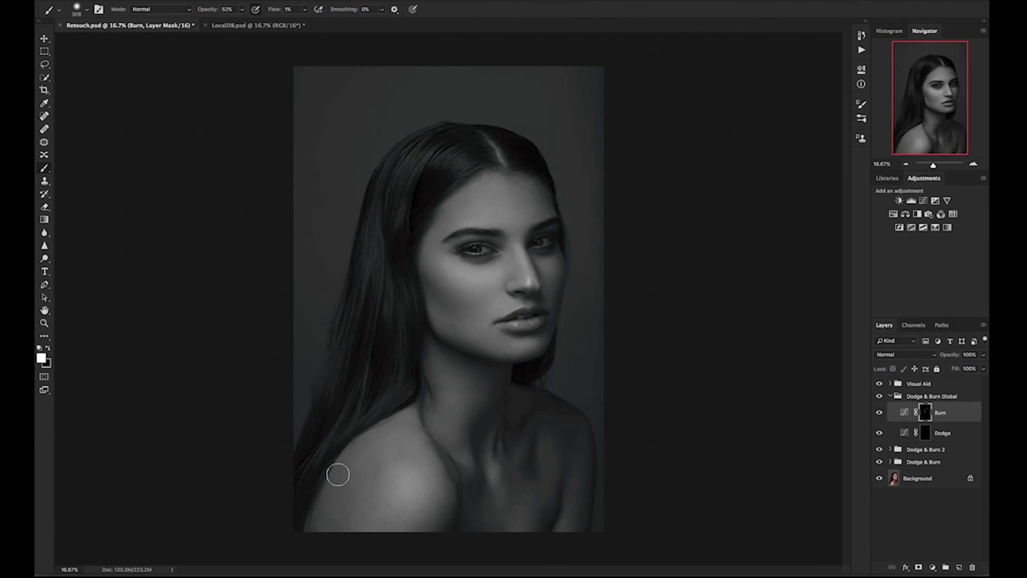
drag(518, 294, 527, 287)
key(bracketleft)
Dodge the broad highlights of the face on the Dodge mask of Dodge & Burn Global with a brush of about 260 px.
key(alt+bracketleft)
key(bracketright)
key(bracketright)
key(bracketright)
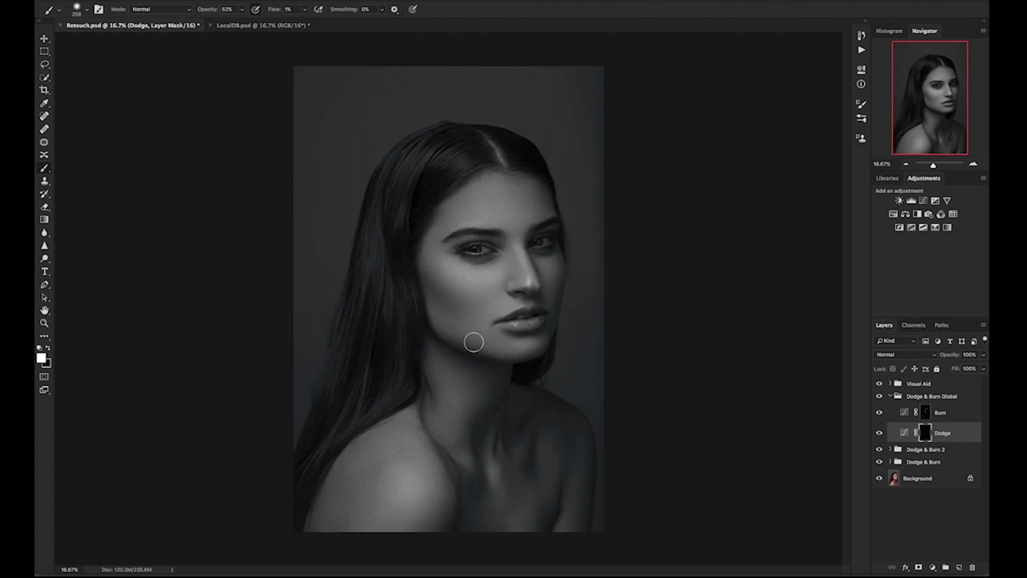
drag(483, 235, 639, 358)
drag(730, 367, 744, 362)
key(ctrl+minus)
key(ctrl+minus)
drag(505, 361, 531, 350)
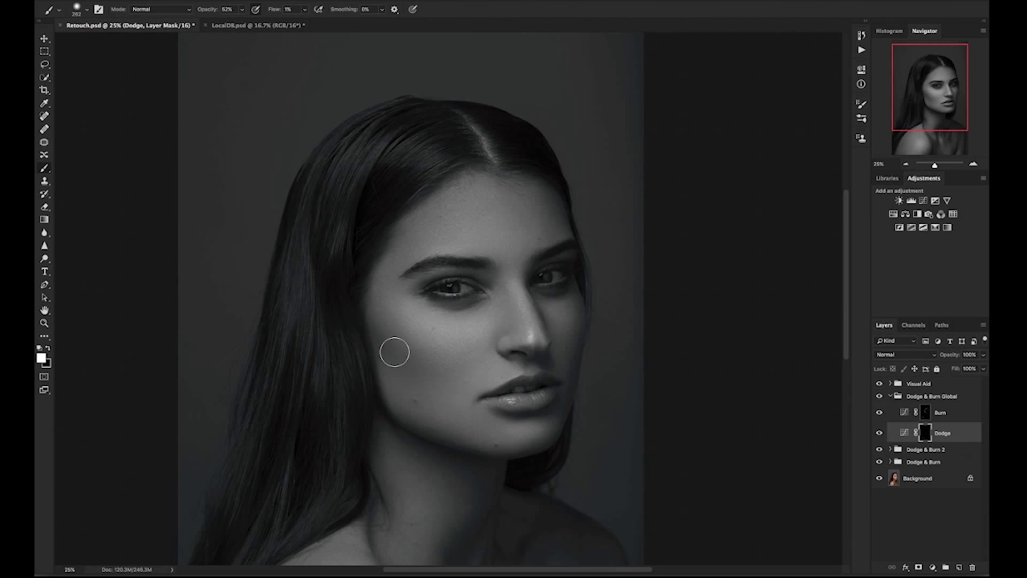
drag(455, 276, 444, 274)
Dodge the nose and nearby highlights with a brush of about 70 px, and deepen the face shadows on the Burn mask with a 334 px brush.
key(ctrl+minus)
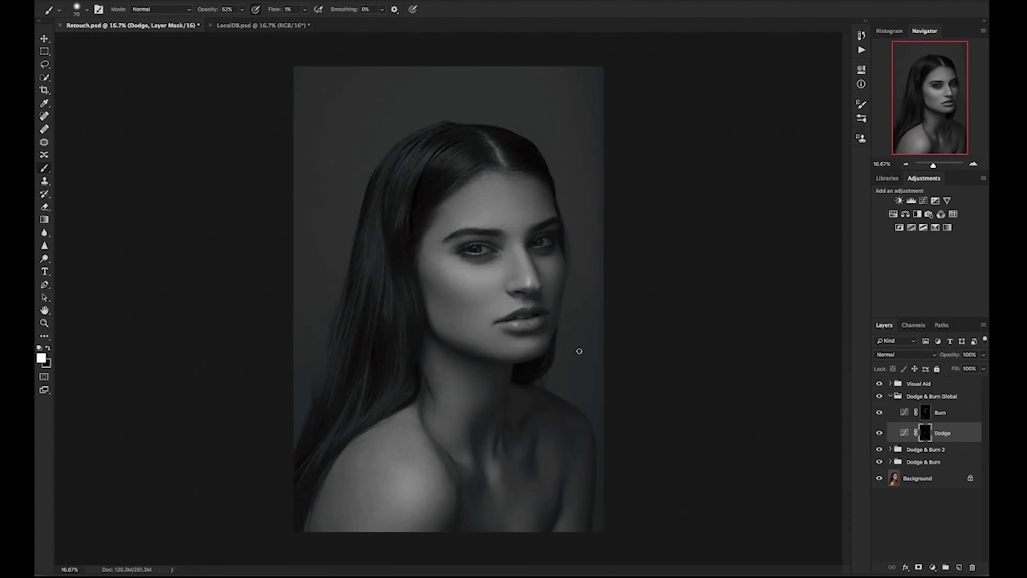
drag(515, 273, 523, 274)
drag(500, 310, 438, 308)
key(alt+bracketright)
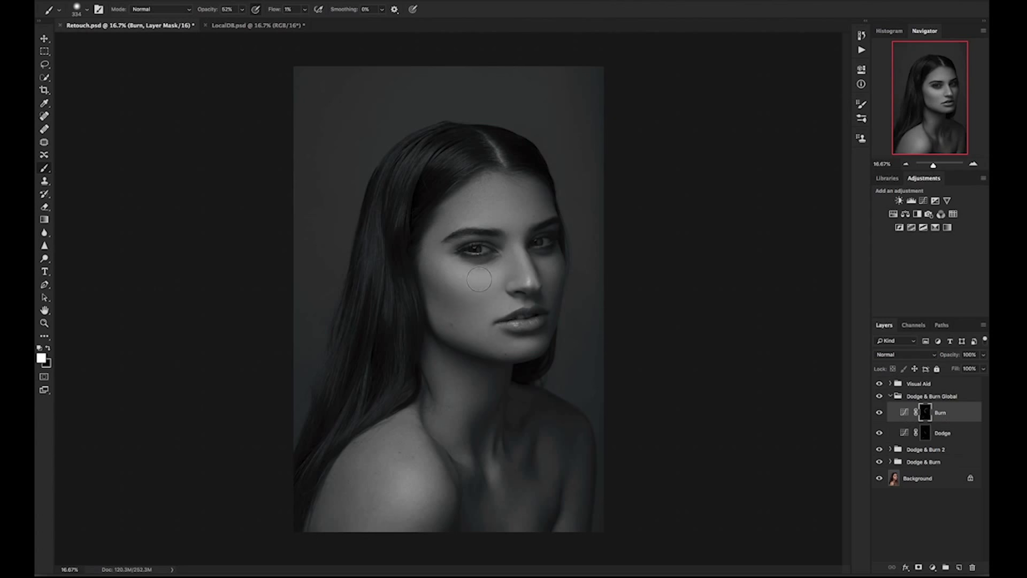
mouse_move(540, 277)
mouse_down()
mouse_move(529, 284)
mouse_move(562, 298)
mouse_move(512, 323)
mouse_up()
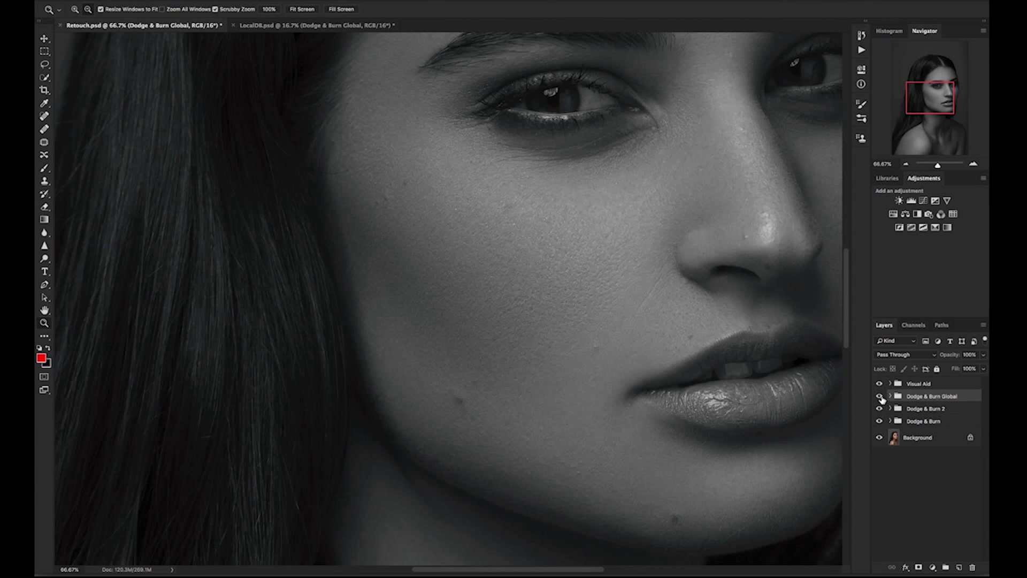
Compare the portrait close up and in full view with the Dodge & Burn Global group hidden and shown.
click(880, 397)
click(881, 396)
click(880, 397)
click(880, 396)
key(ctrl+0)
click(880, 397)
click(880, 397)
click(880, 397)
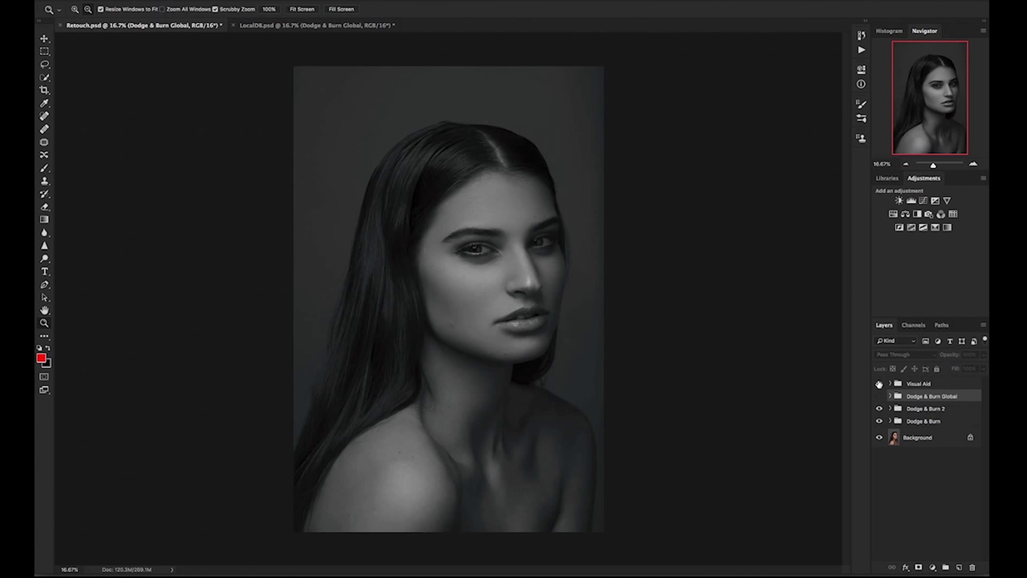
Hide the Visual Aid group and check the colour portrait with and without Dodge & Burn Global, leaving that group visible.
click(880, 384)
click(880, 397)
click(880, 396)
click(880, 397)
click(880, 396)
click(880, 397)
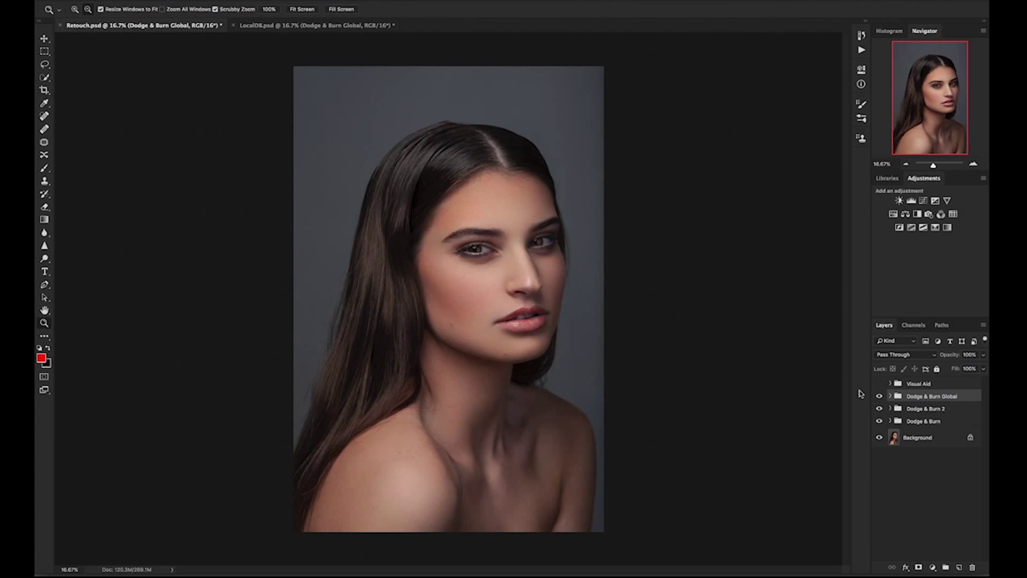
Add a Black & White adjustment layer above Dodge & Burn Global in Soft Light mode, with Reds 3 and Yellows about -26.
click(918, 215)
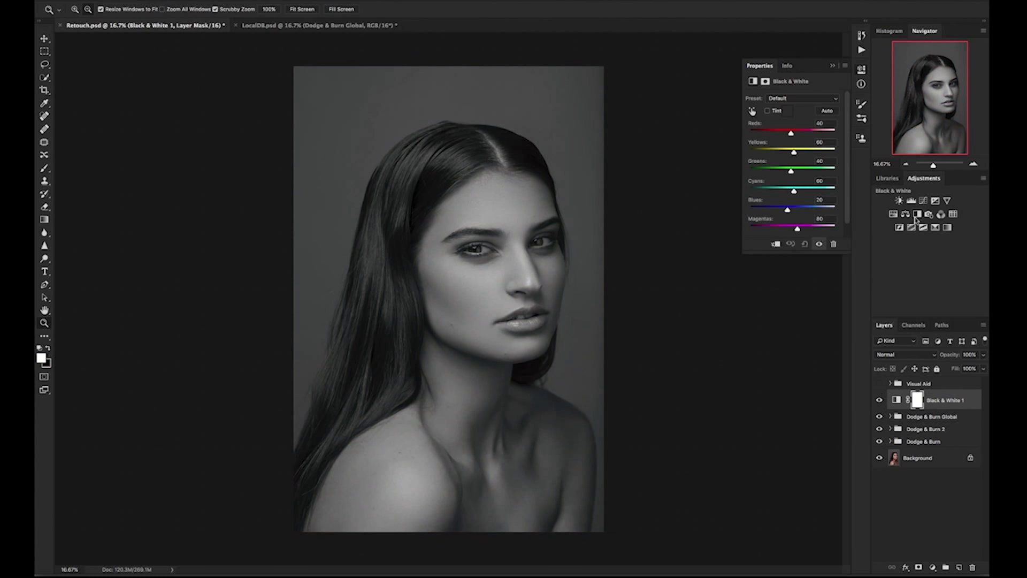
click(897, 356)
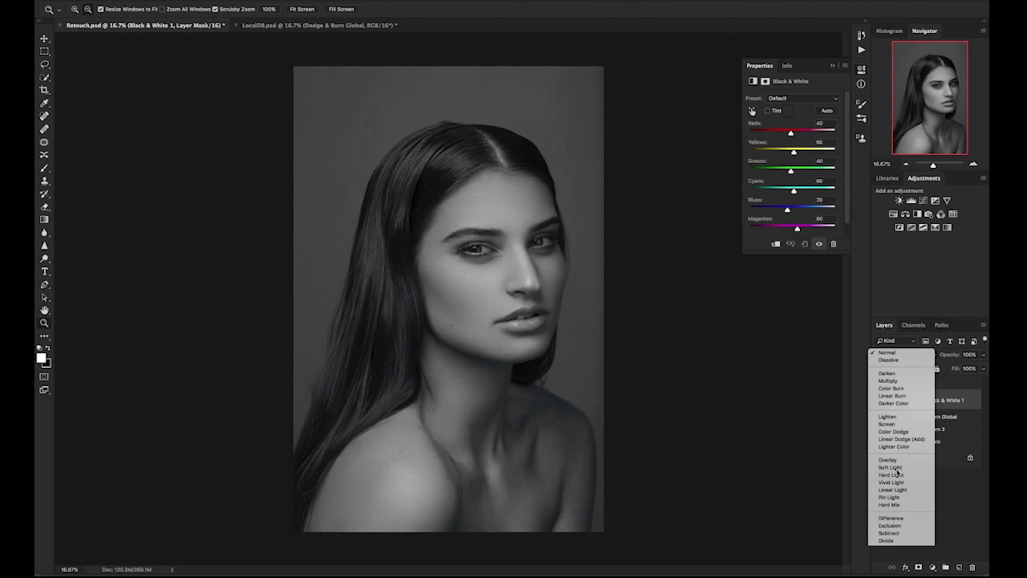
click(896, 468)
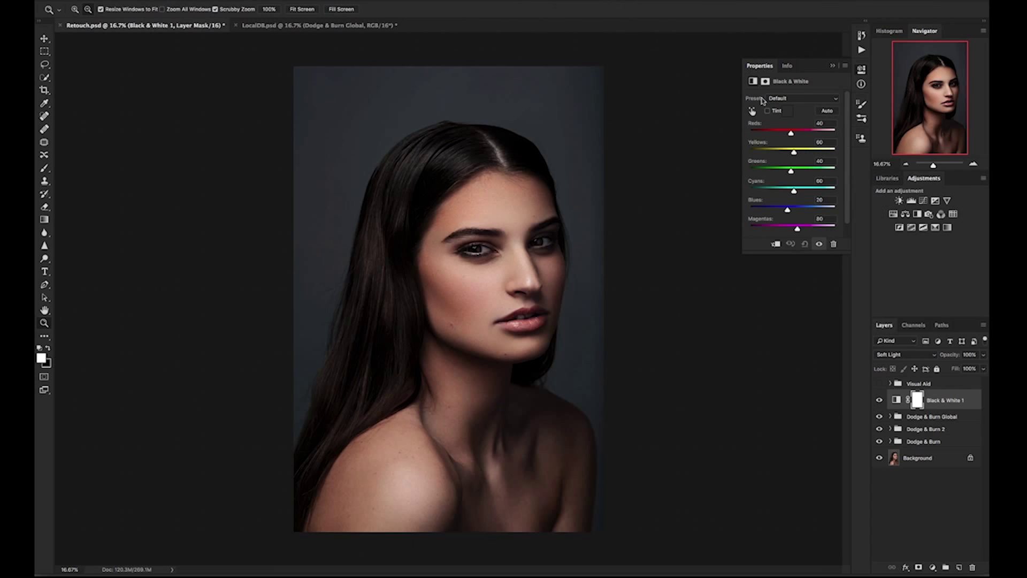
mouse_move(794, 155)
mouse_down()
mouse_move(760, 155)
mouse_move(802, 148)
mouse_move(751, 135)
mouse_move(802, 134)
mouse_move(783, 134)
mouse_move(808, 152)
mouse_move(775, 153)
mouse_move(798, 135)
mouse_move(781, 135)
mouse_move(795, 152)
mouse_move(797, 134)
mouse_move(780, 158)
mouse_up()
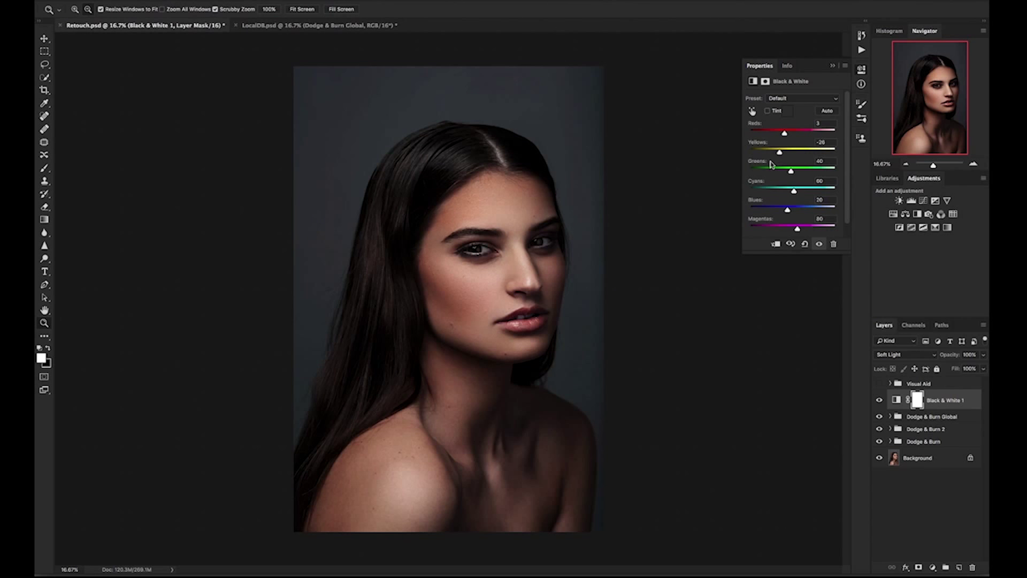
Invert the Black & White layer's mask and paint the effect onto the face, neck and shoulders with a 971 px brush at 62% opacity, 30% flow.
click(918, 400)
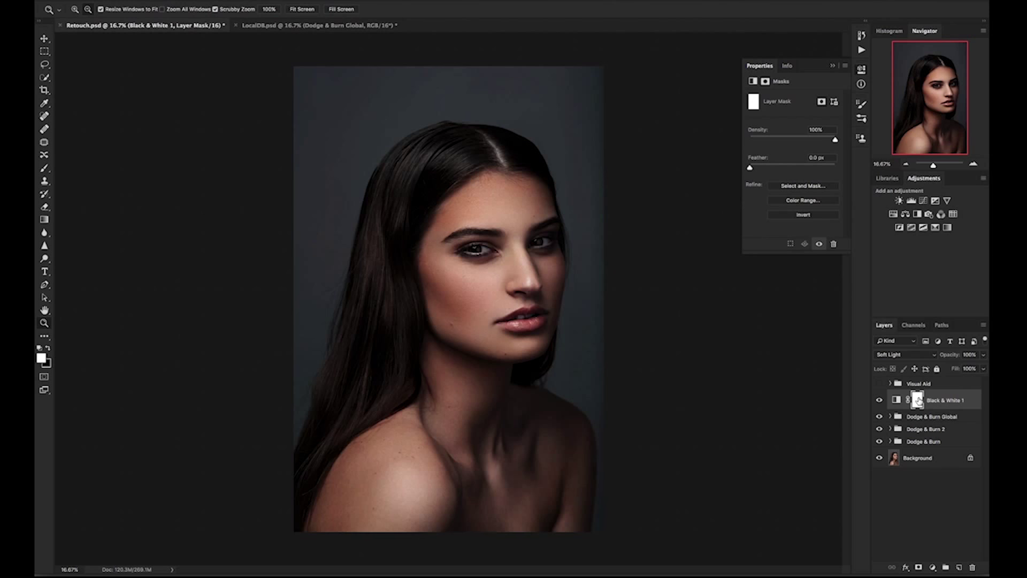
key(ctrl+i)
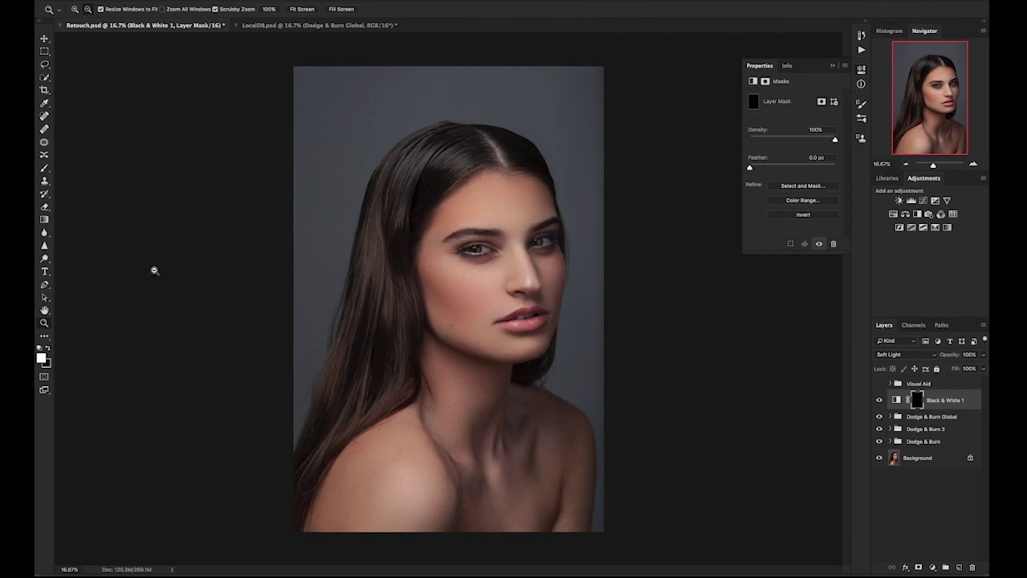
click(46, 169)
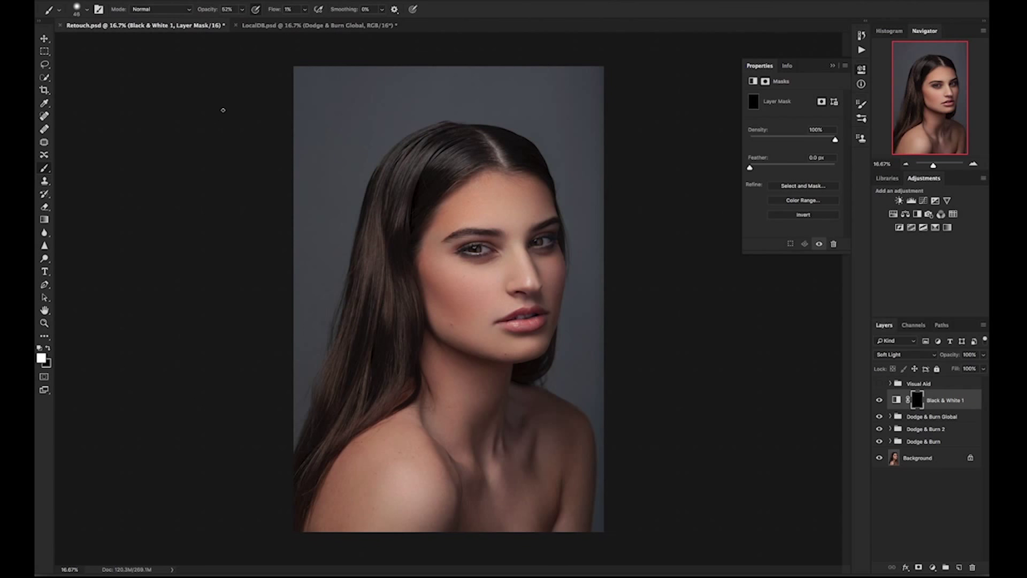
drag(274, 12, 283, 12)
drag(209, 12, 217, 11)
drag(500, 294, 580, 248)
mouse_move(530, 268)
mouse_down()
mouse_move(484, 263)
mouse_move(468, 329)
mouse_move(514, 257)
mouse_move(459, 326)
mouse_up()
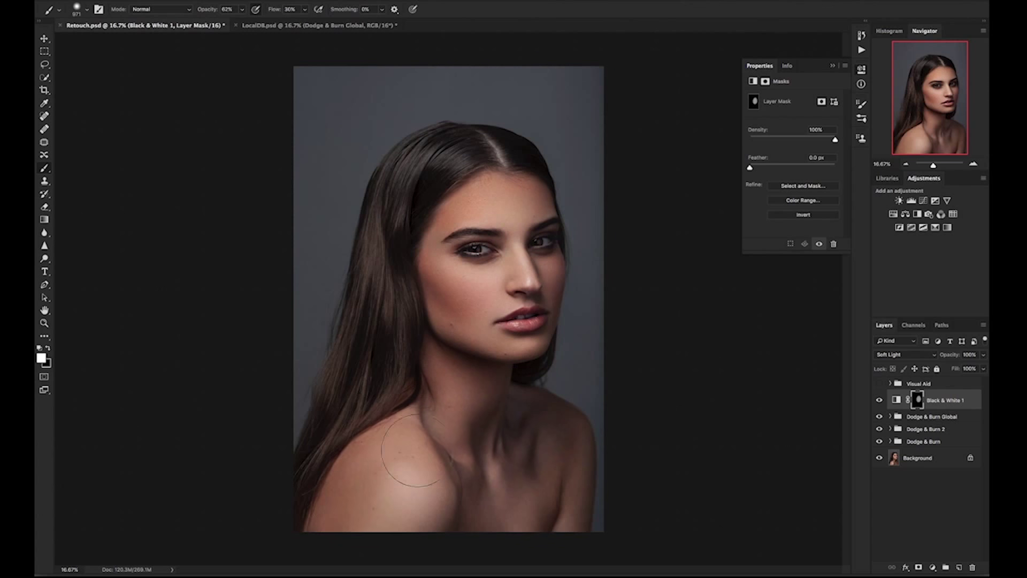
mouse_move(542, 538)
mouse_down()
mouse_move(414, 471)
mouse_move(428, 321)
mouse_up()
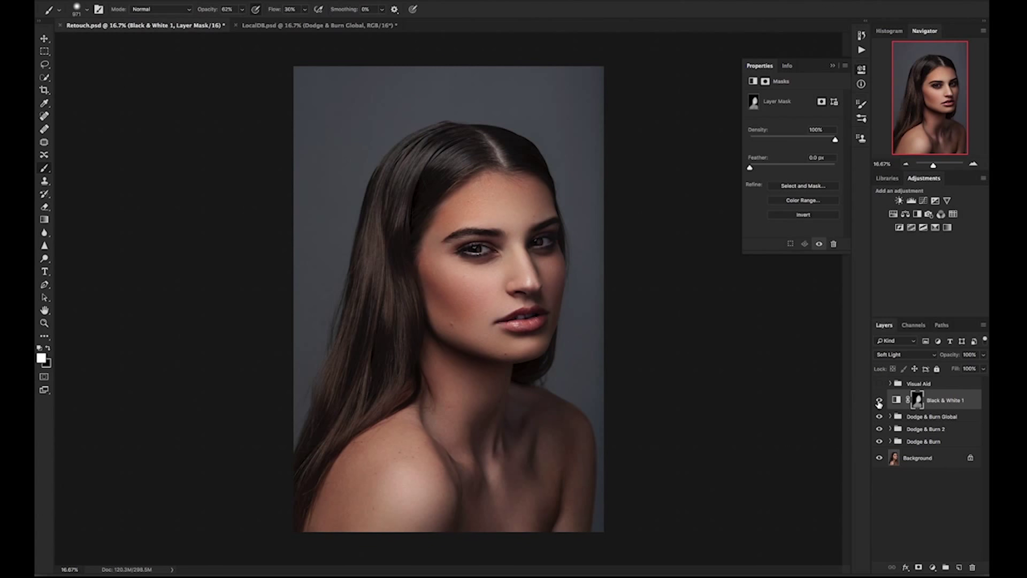
Compare the portrait with the Black & White adjustment hidden and shown.
click(879, 401)
click(879, 401)
click(879, 402)
click(879, 401)
click(879, 401)
click(879, 401)
Reduce the Black & White layer's fill to 71%, checking the portrait with and without it.
click(984, 369)
drag(983, 380, 962, 384)
click(879, 400)
click(879, 401)
click(984, 368)
drag(966, 384, 970, 384)
click(879, 400)
click(879, 401)
click(879, 400)
click(881, 404)
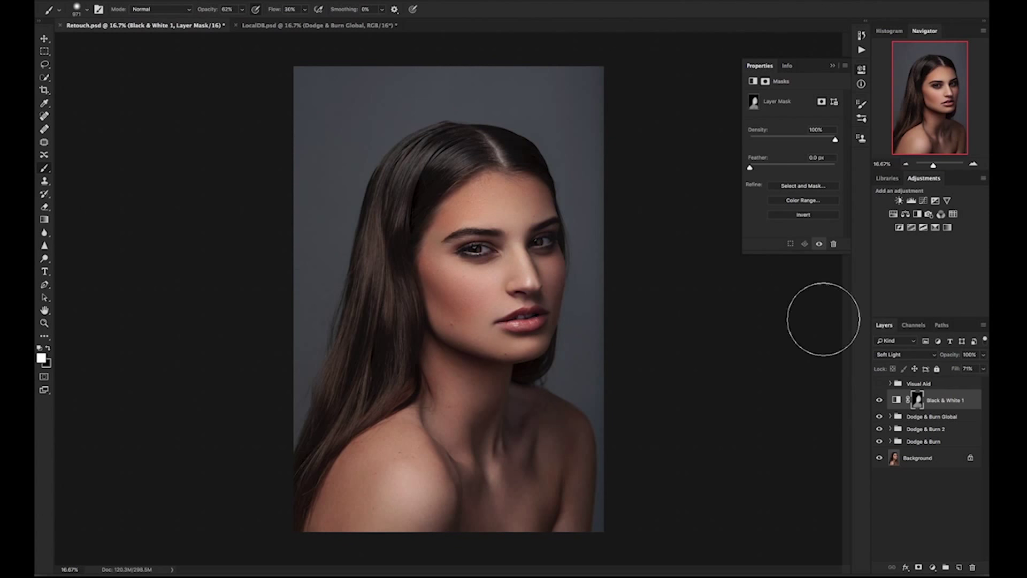
click(832, 65)
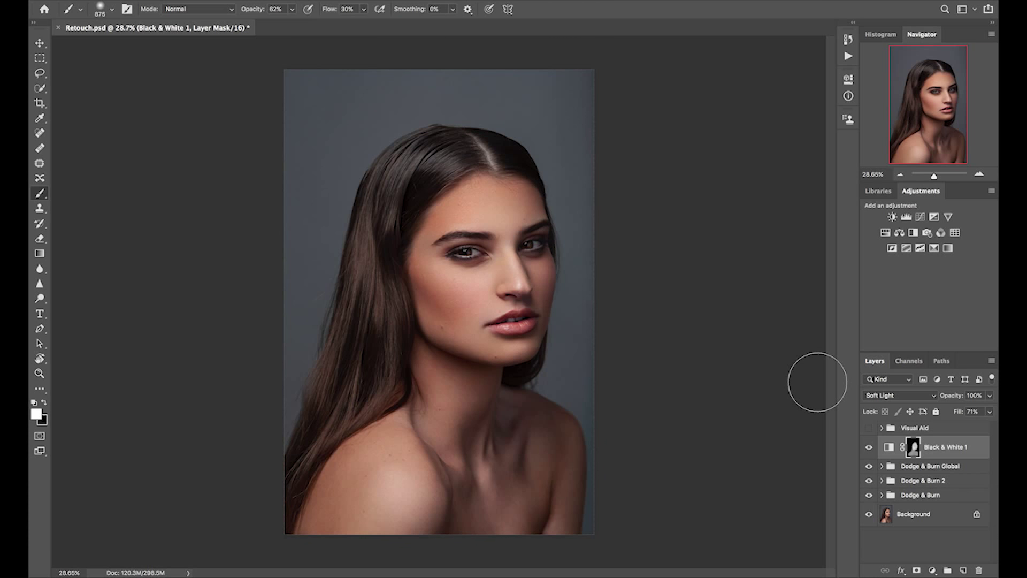
Review the retouch stage by stage in colour by hiding and restoring the Black & White layer and the three dodge and burn groups.
click(869, 446)
click(869, 467)
click(869, 480)
click(869, 495)
click(870, 497)
click(869, 481)
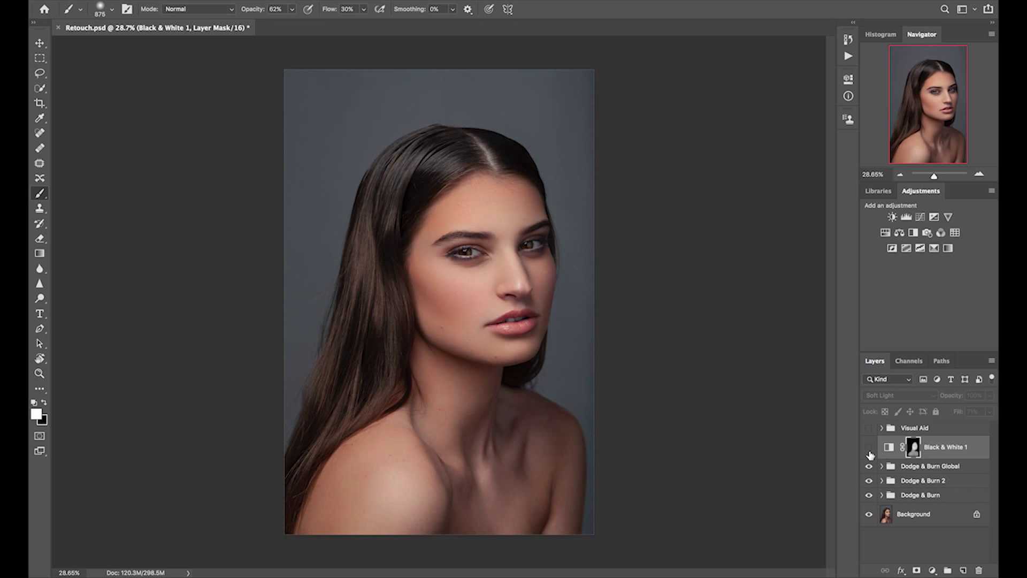
click(869, 449)
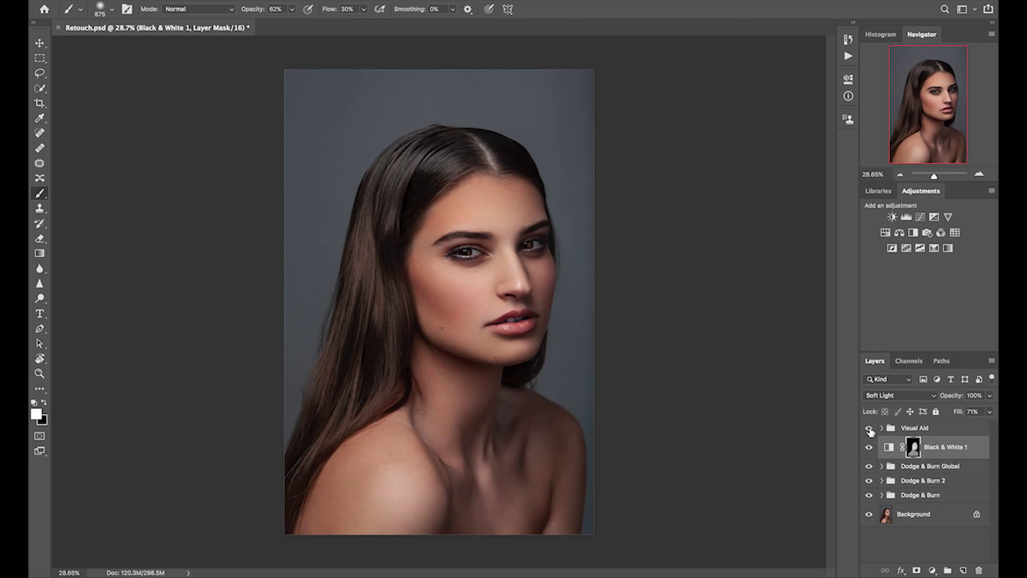
Review the same retouching stages in monochrome with the Visual Aid group shown, and hide that group again at the end.
click(869, 429)
click(869, 448)
click(870, 466)
click(870, 481)
click(870, 495)
click(870, 495)
click(869, 481)
click(870, 466)
click(869, 447)
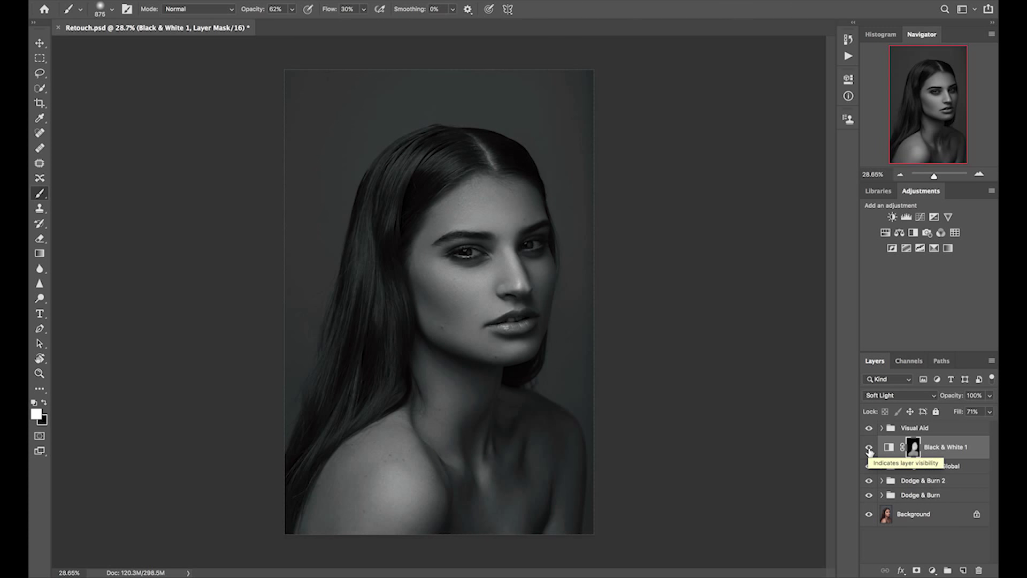
click(869, 428)
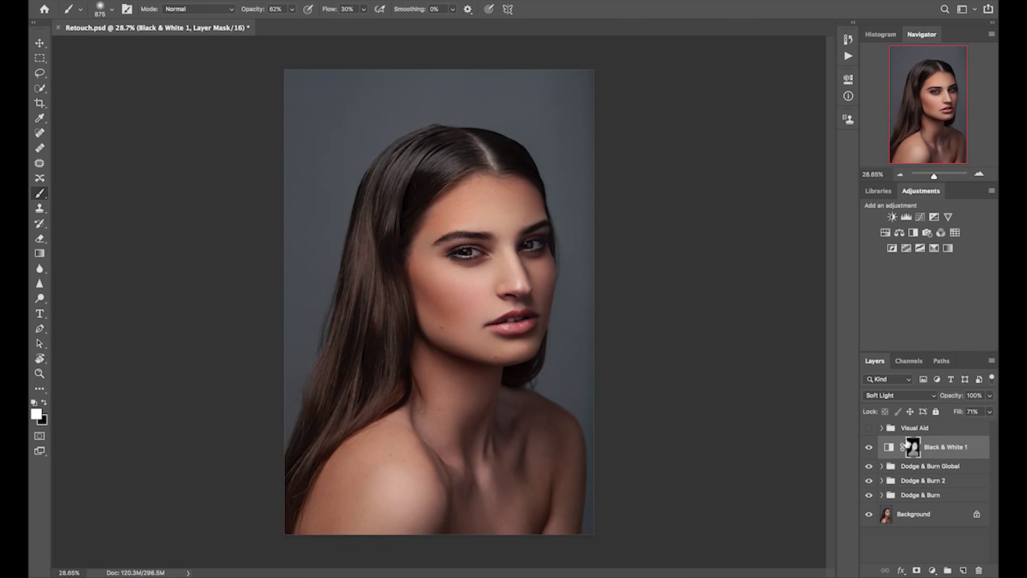
Stamp the visible result onto a new layer above Black & White 1, and hide that adjustment and the three dodge and burn groups.
key(ctrl+2)
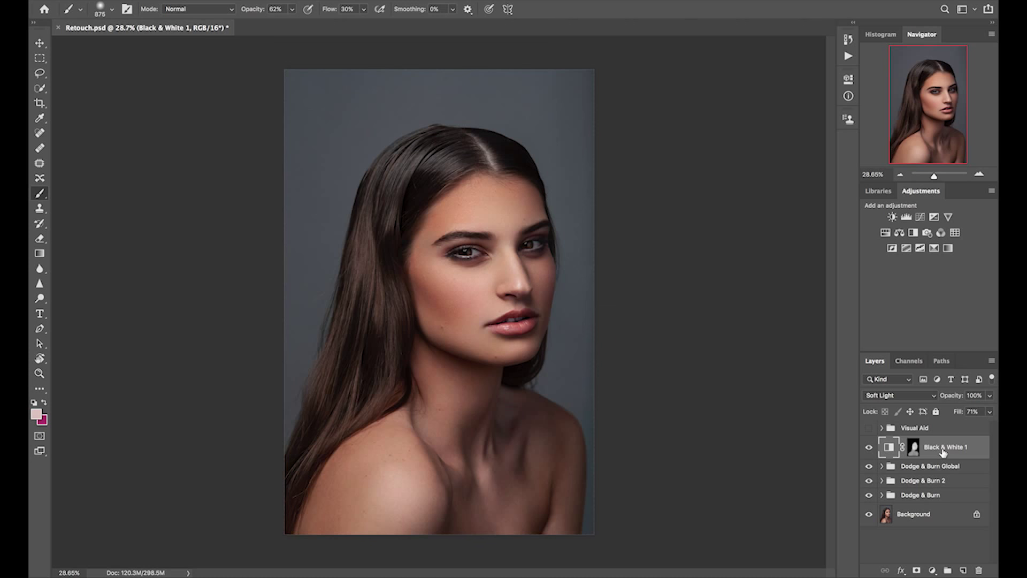
key(ctrl+shift+alt+e)
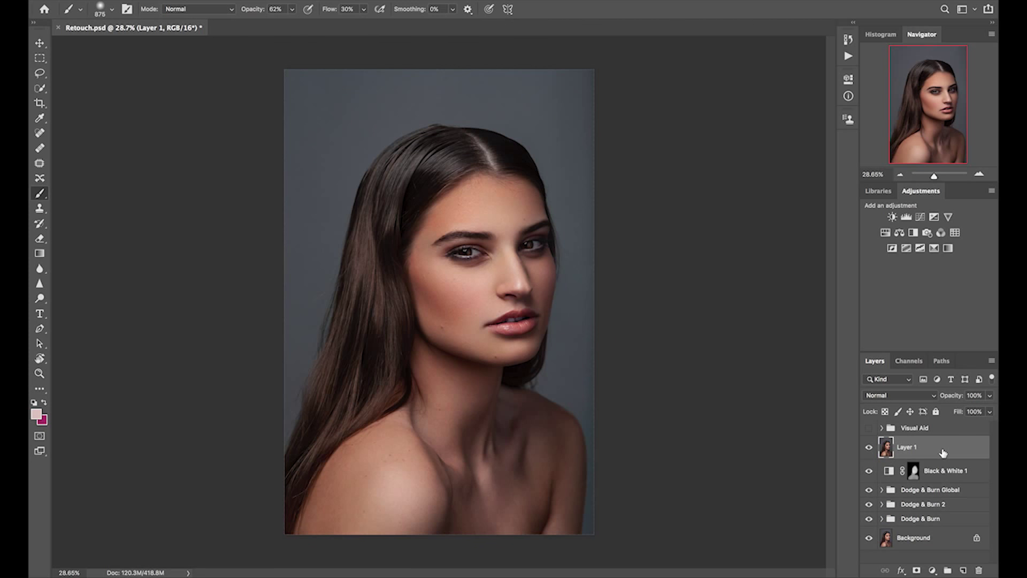
click(869, 470)
click(869, 489)
click(869, 504)
click(869, 519)
Compare the stamped retouch with the original Background in full view.
click(869, 448)
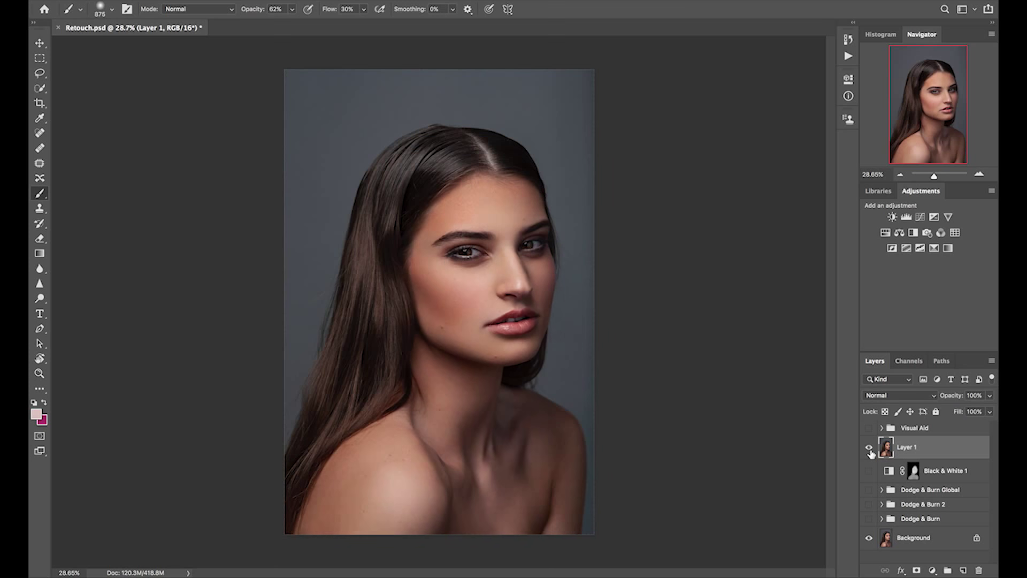
click(869, 449)
click(870, 448)
click(870, 448)
click(869, 449)
click(870, 448)
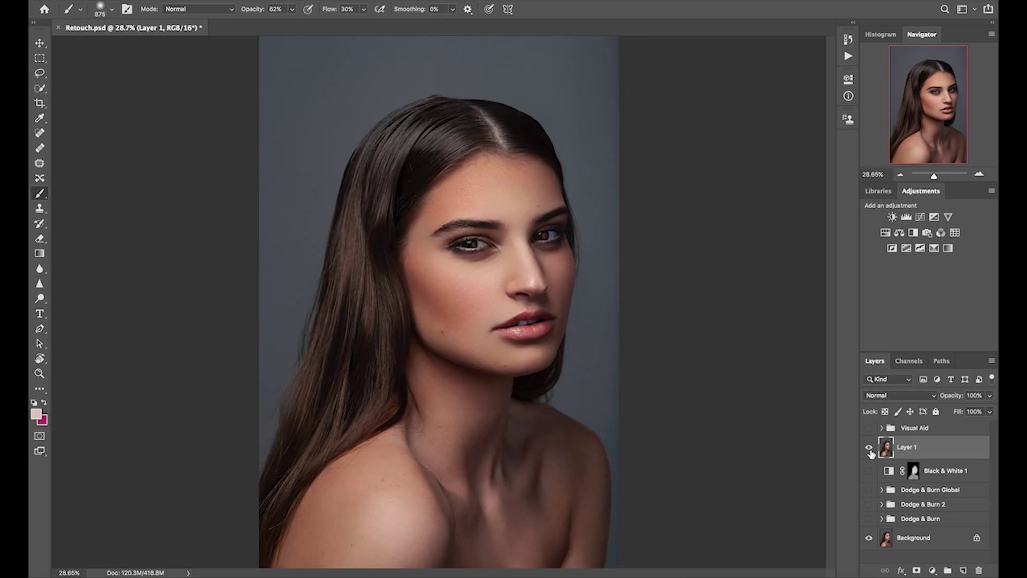
Examine the face close up at 66.67%, comparing the stamped retouch with the original.
key(ctrl+plus)
key(ctrl+plus)
key(ctrl+plus)
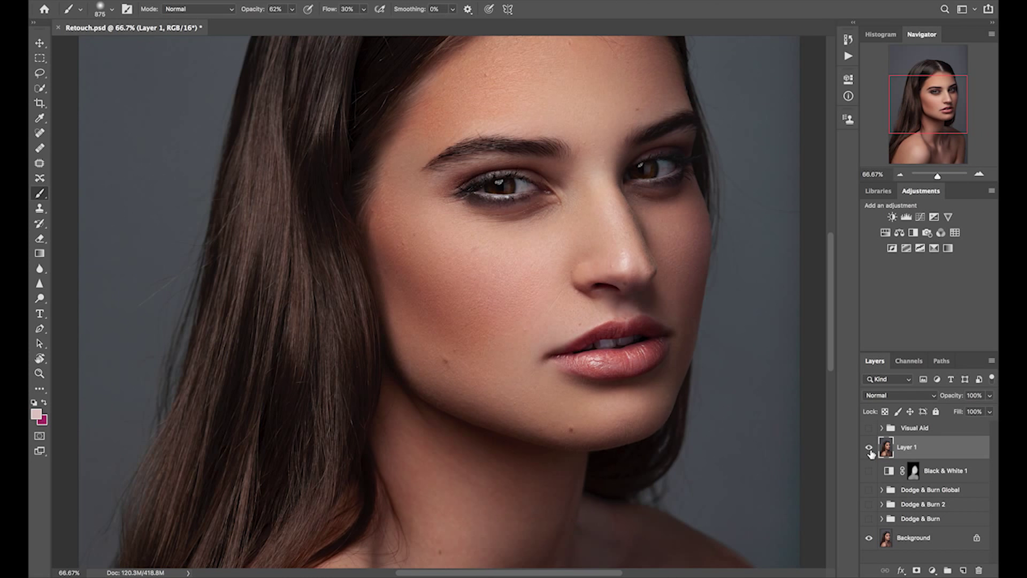
click(870, 448)
click(870, 448)
click(869, 449)
click(869, 450)
Compare the whole portrait before and after the retouch at 25%, leaving the stamped layer visible.
key(super+minus)
key(super+minus)
key(super+minus)
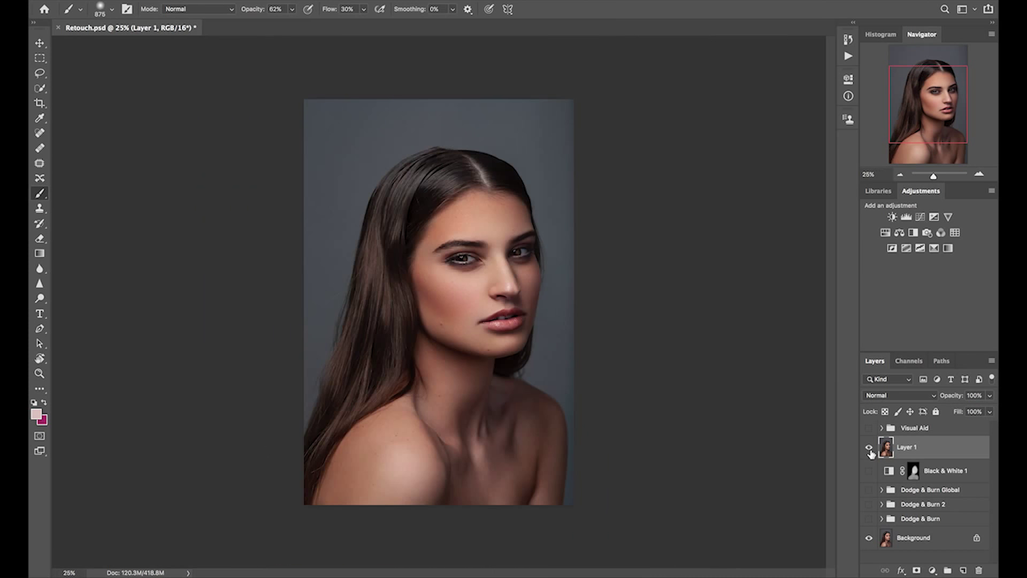
click(870, 450)
click(869, 449)
click(870, 449)
click(869, 449)
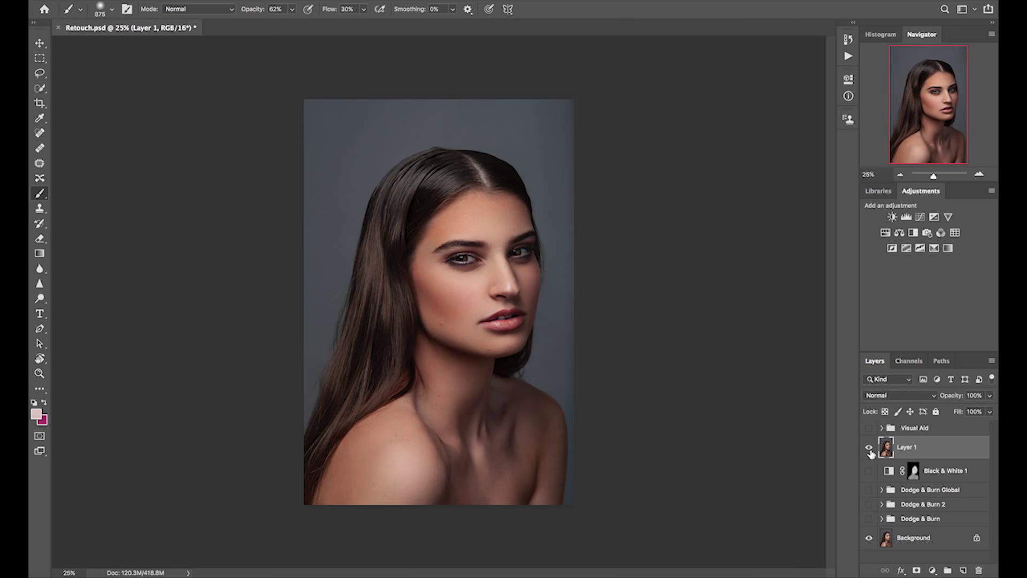